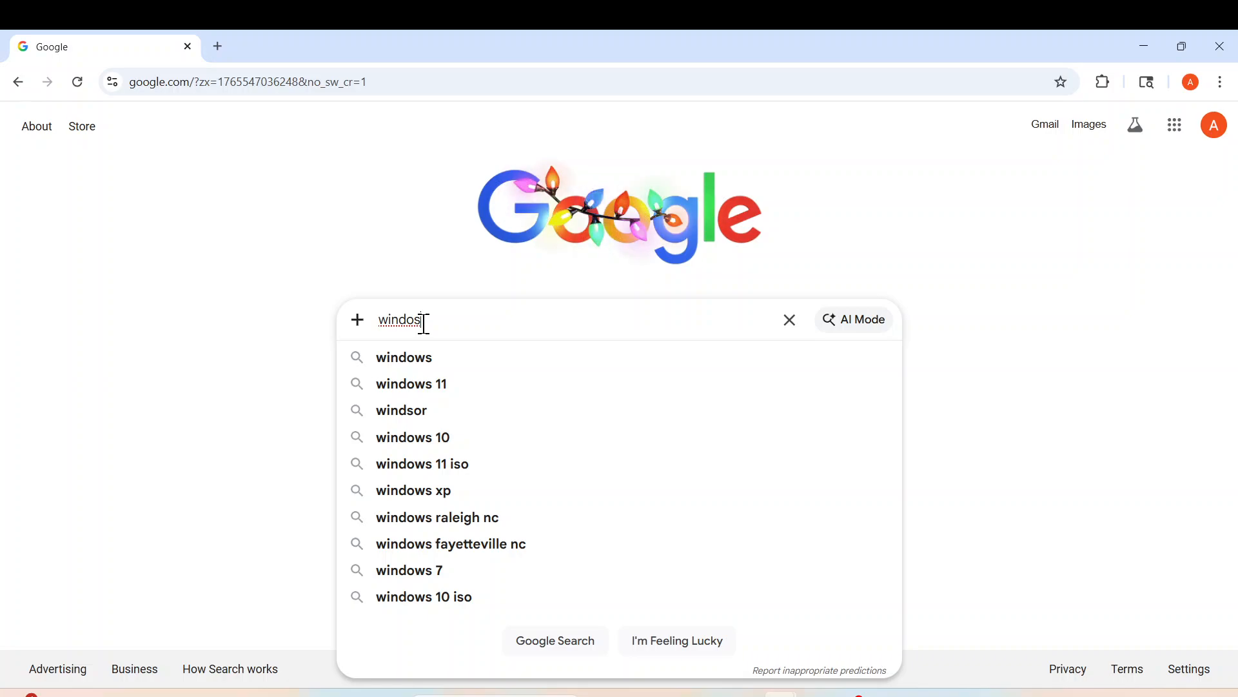
- Correct the query to 'windows 7 ultimate', search, and scroll to the Internet Archive listing
key(BackSpace)
text(ws)
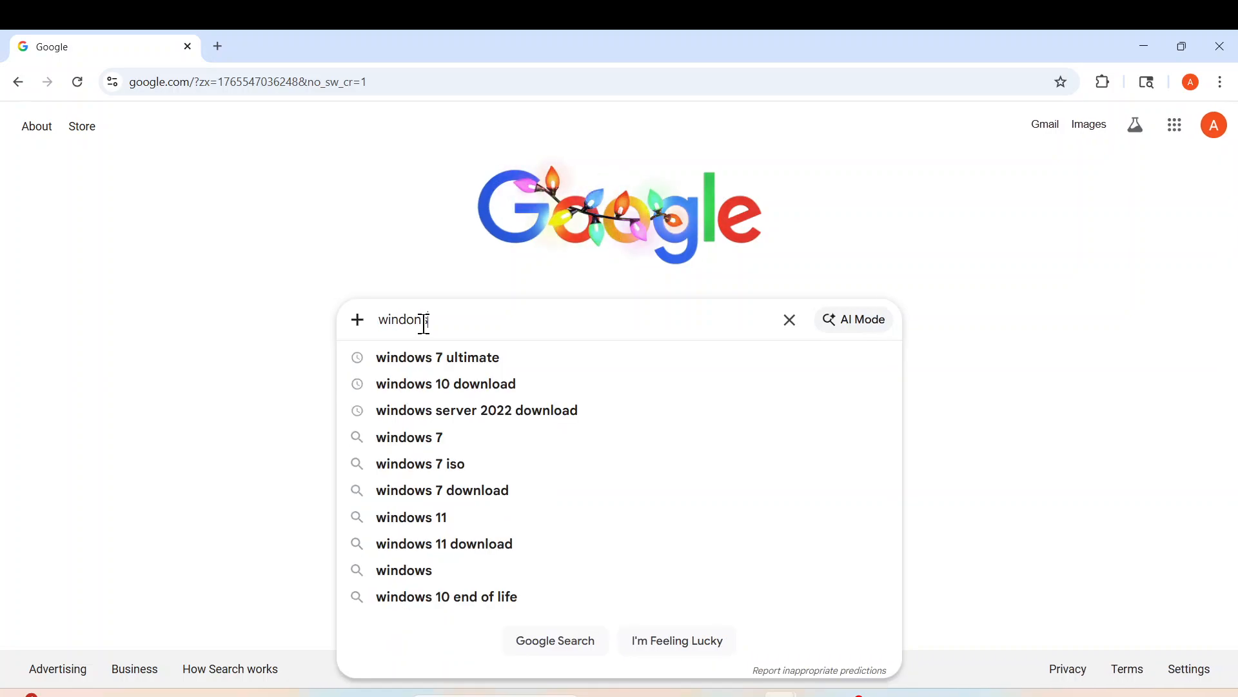
click(473, 366)
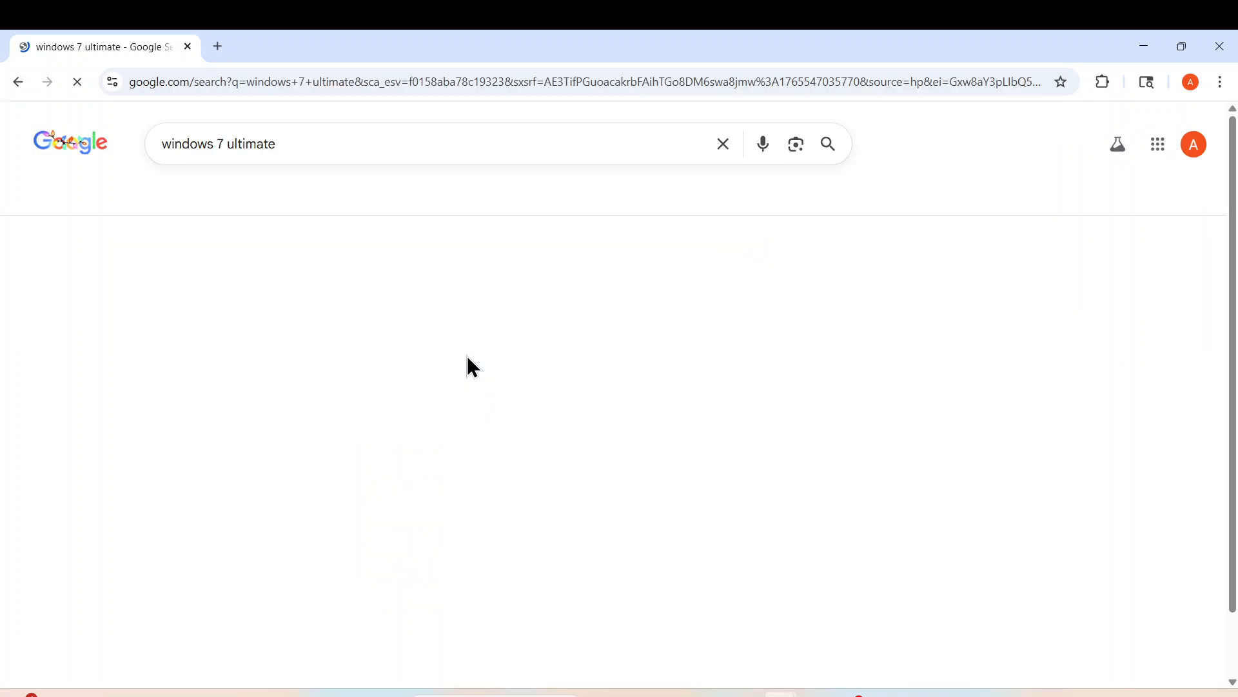
scroll(467, 365, down, 1)
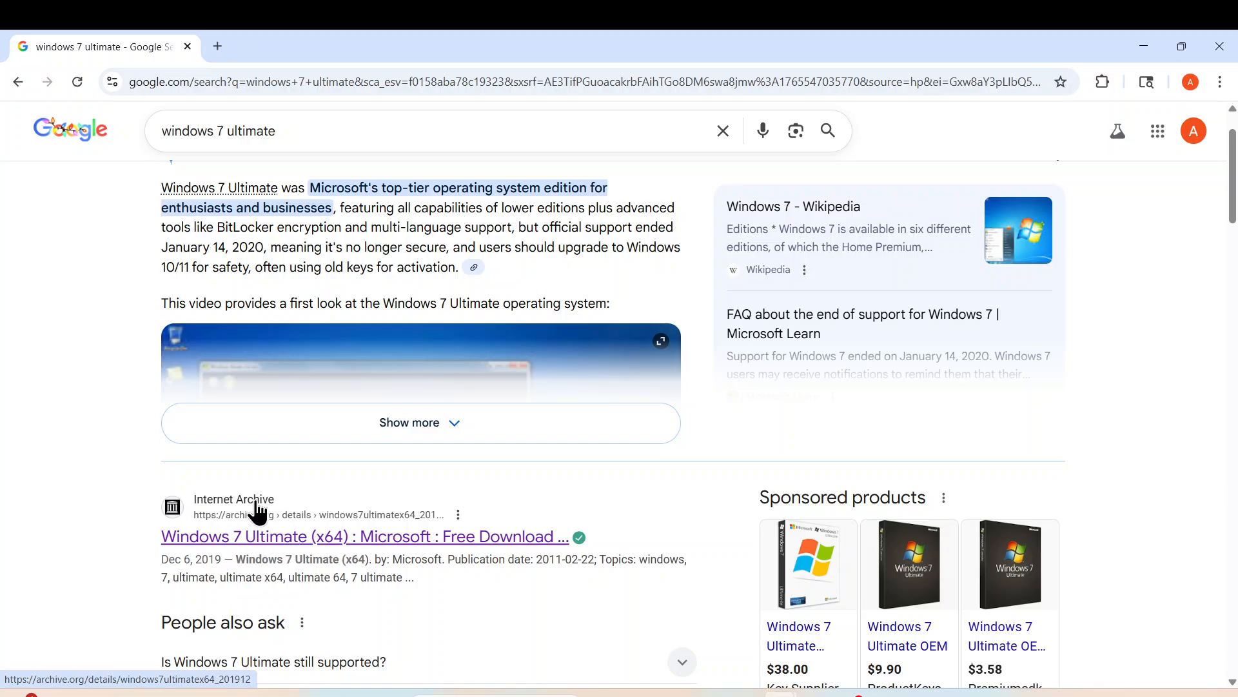
- Open the Internet Archive Windows 7 Ultimate (x64) page and download its ISO IMAGE
click(258, 513)
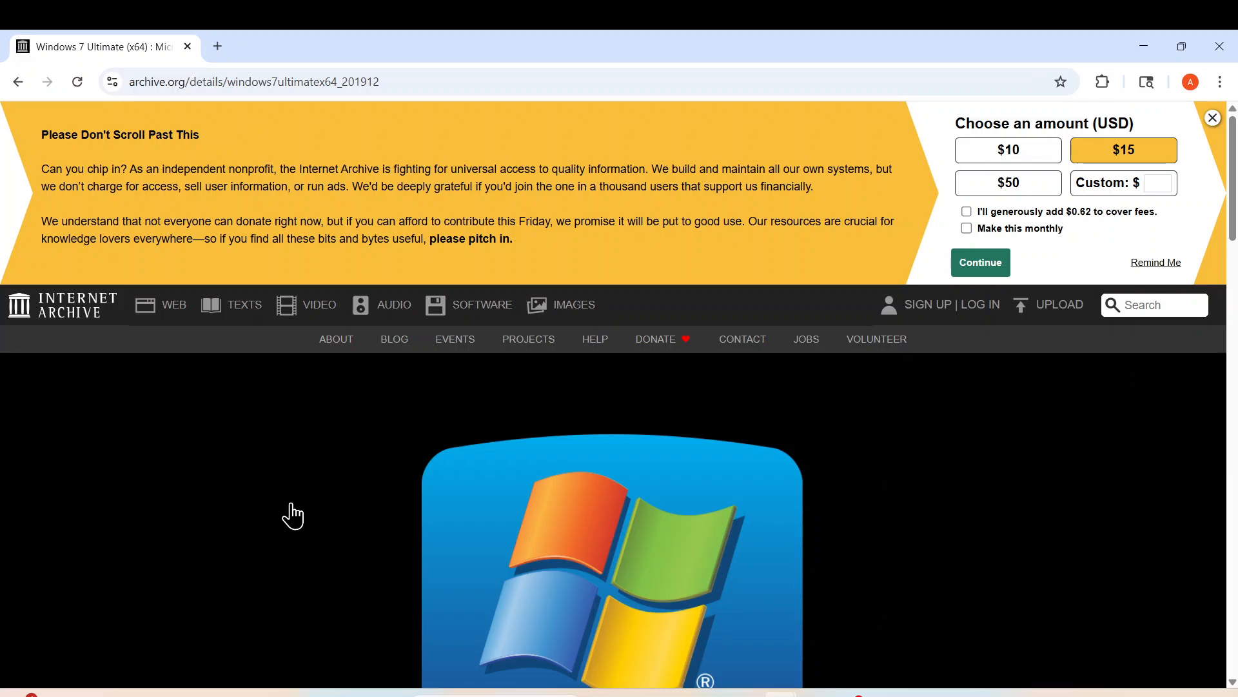
scroll(984, 342, down, 7)
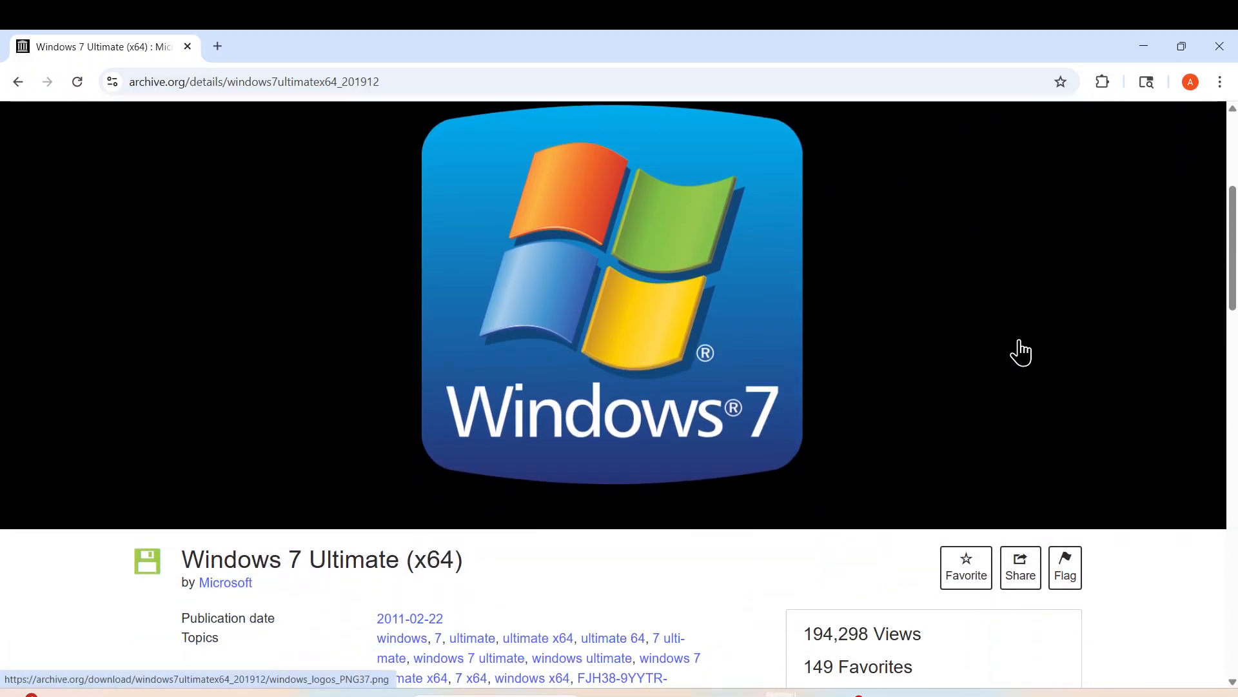
scroll(1021, 351, down, 2)
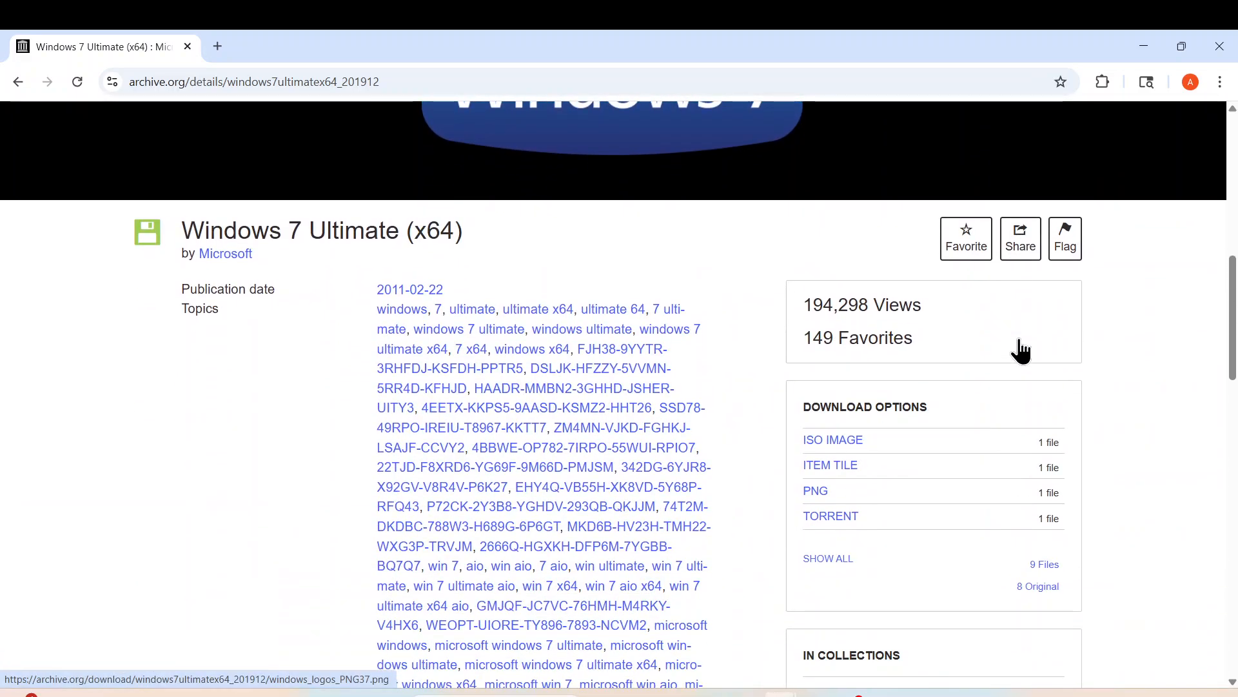
click(877, 441)
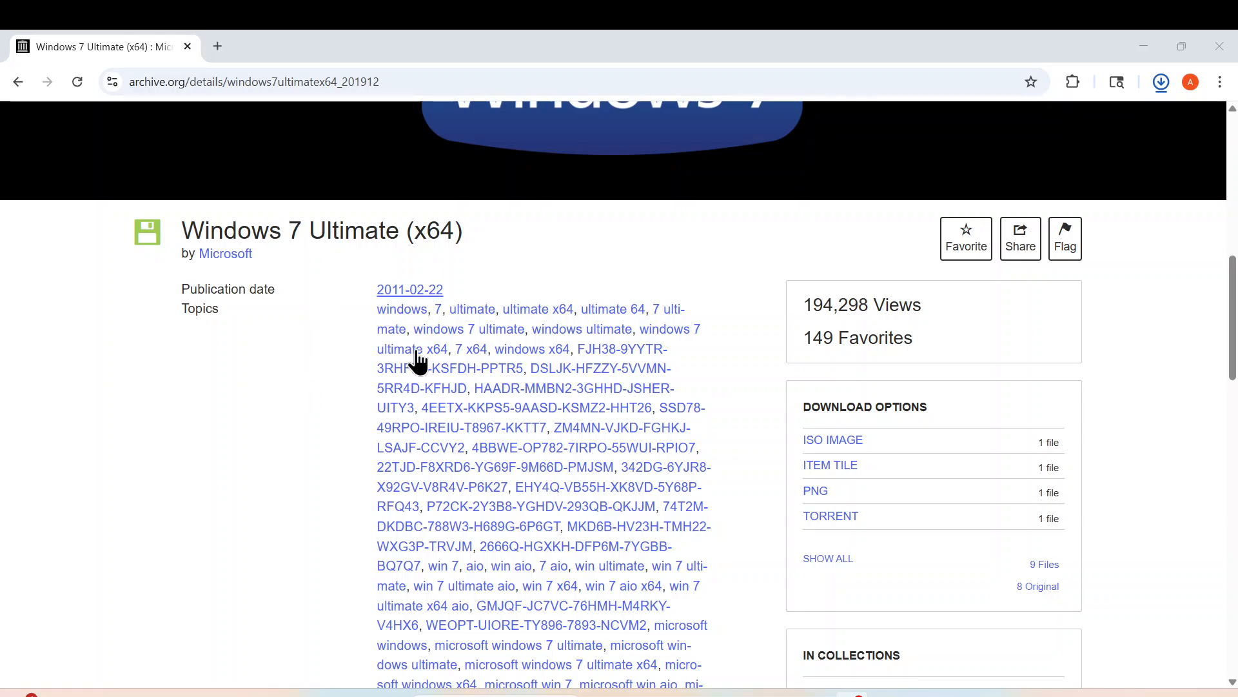
- Go to the Downloads folder and show all actions for the 5.47 GB Windows 7 SP1 disc image
mouse_move(690, 693)
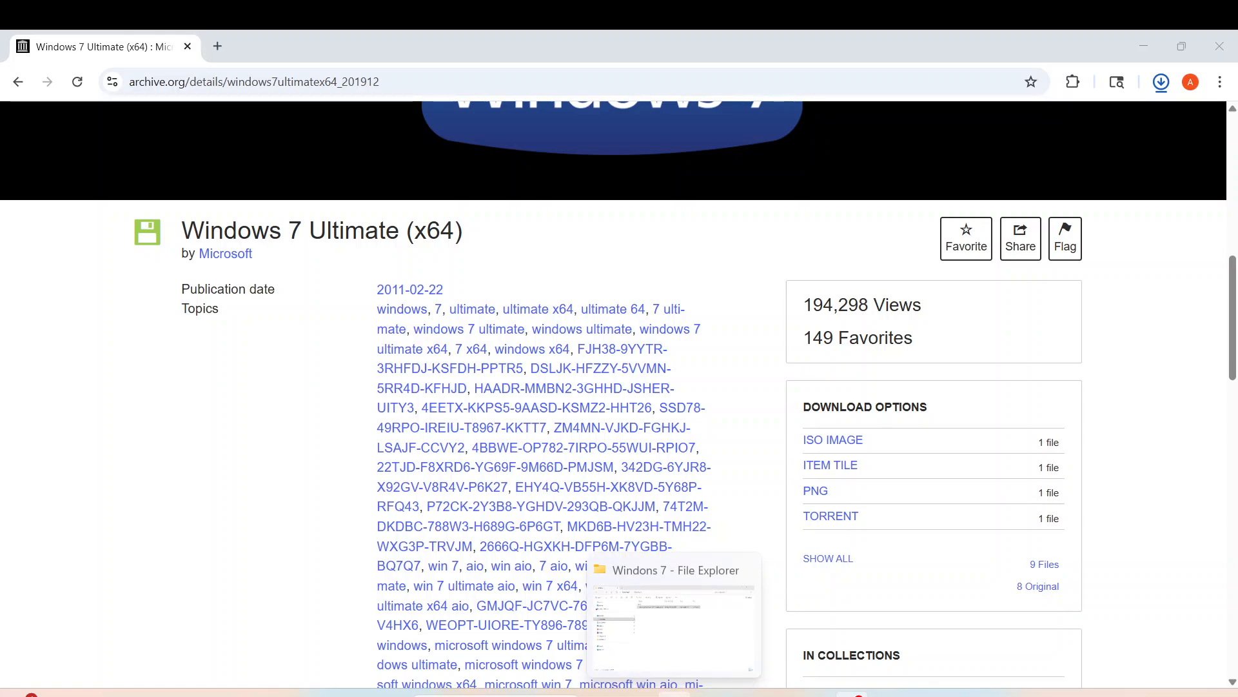
click(679, 645)
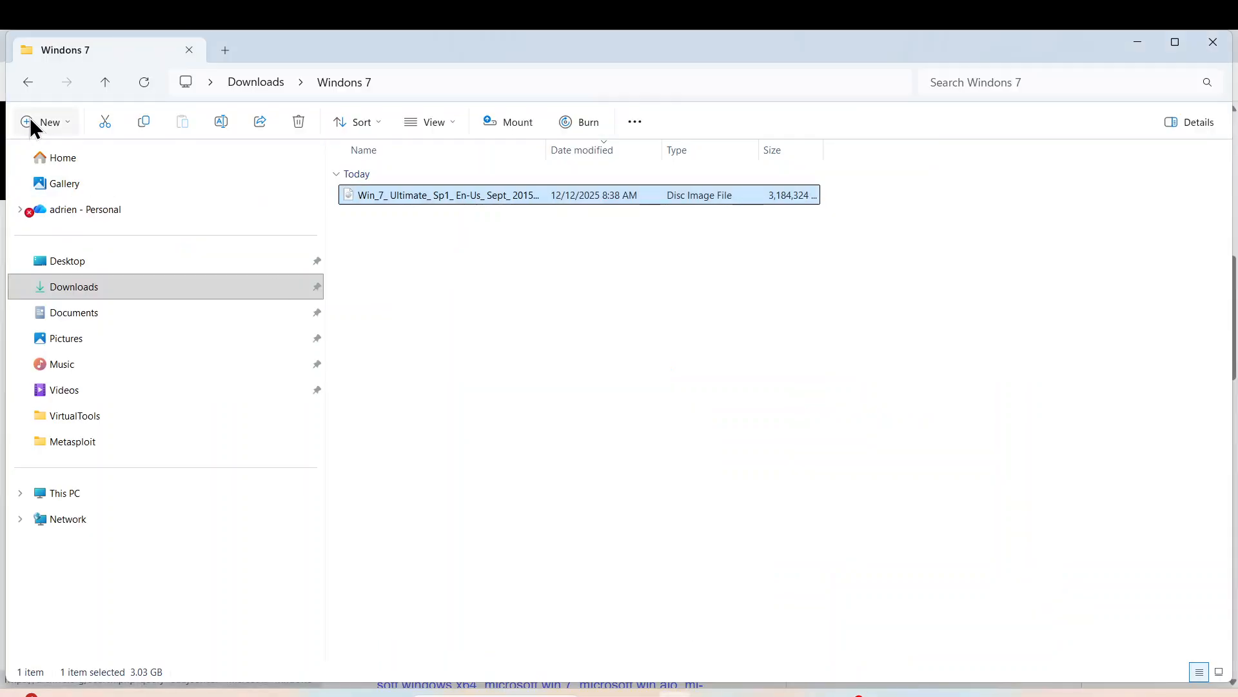
click(26, 84)
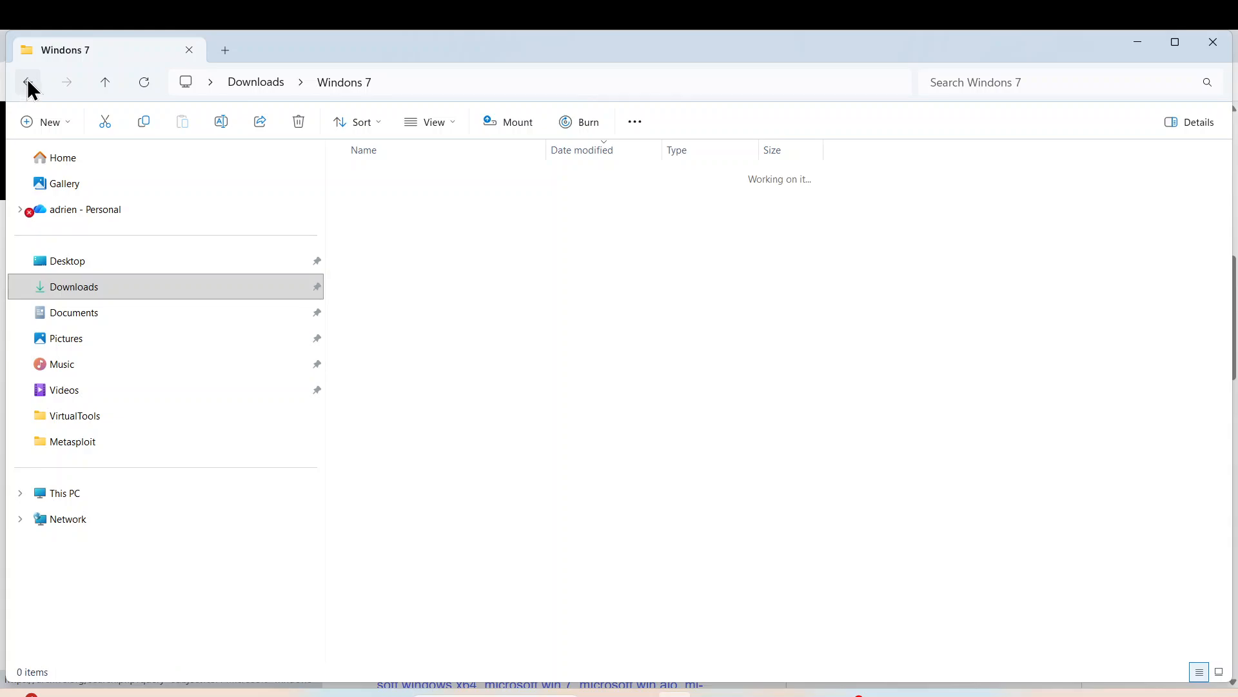
click(68, 291)
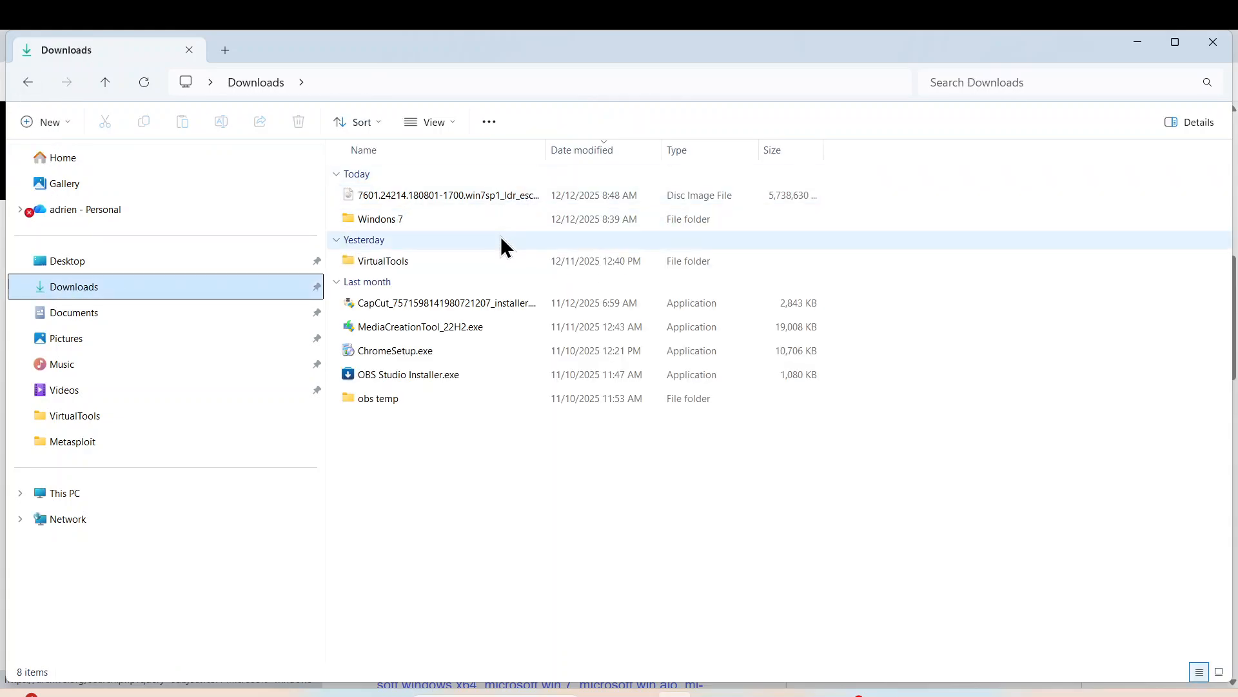
click(427, 201)
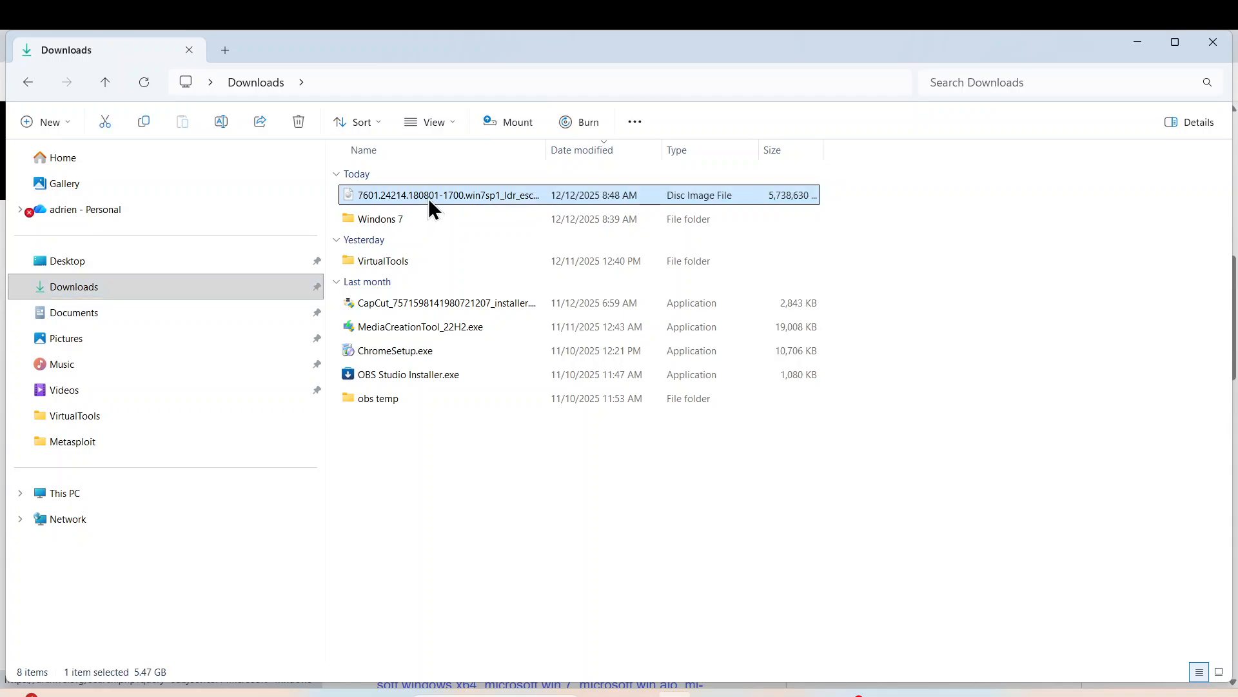
right_click(429, 199)
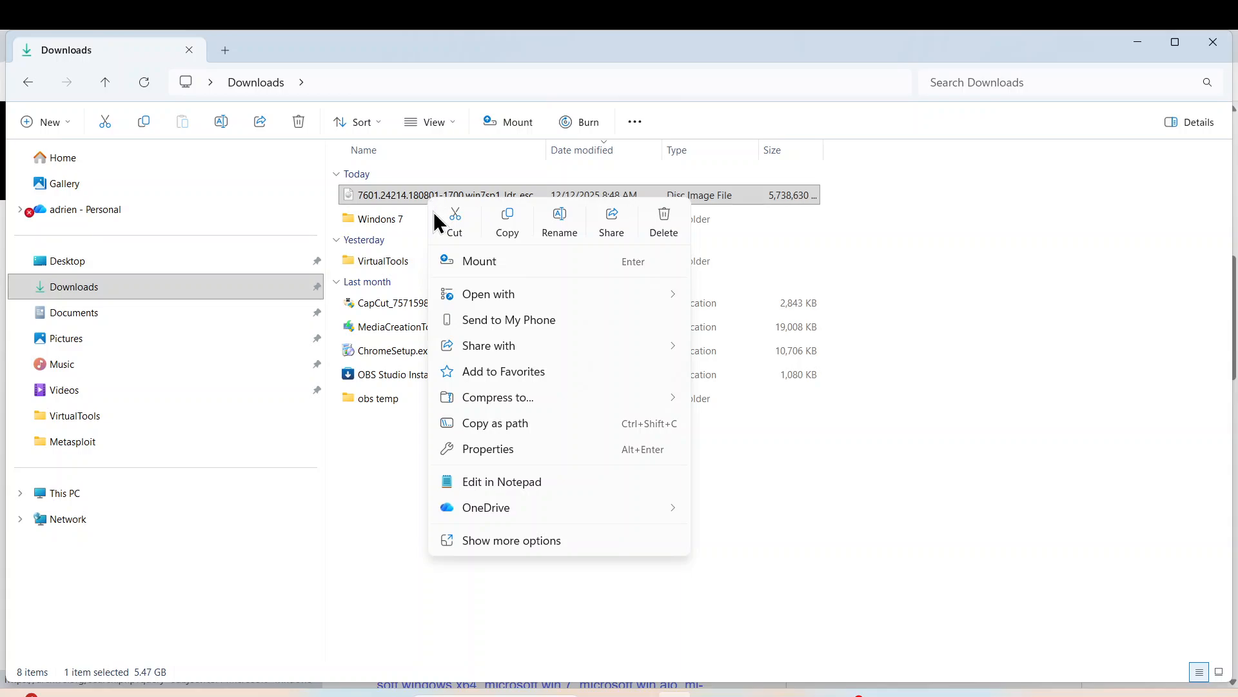
click(539, 545)
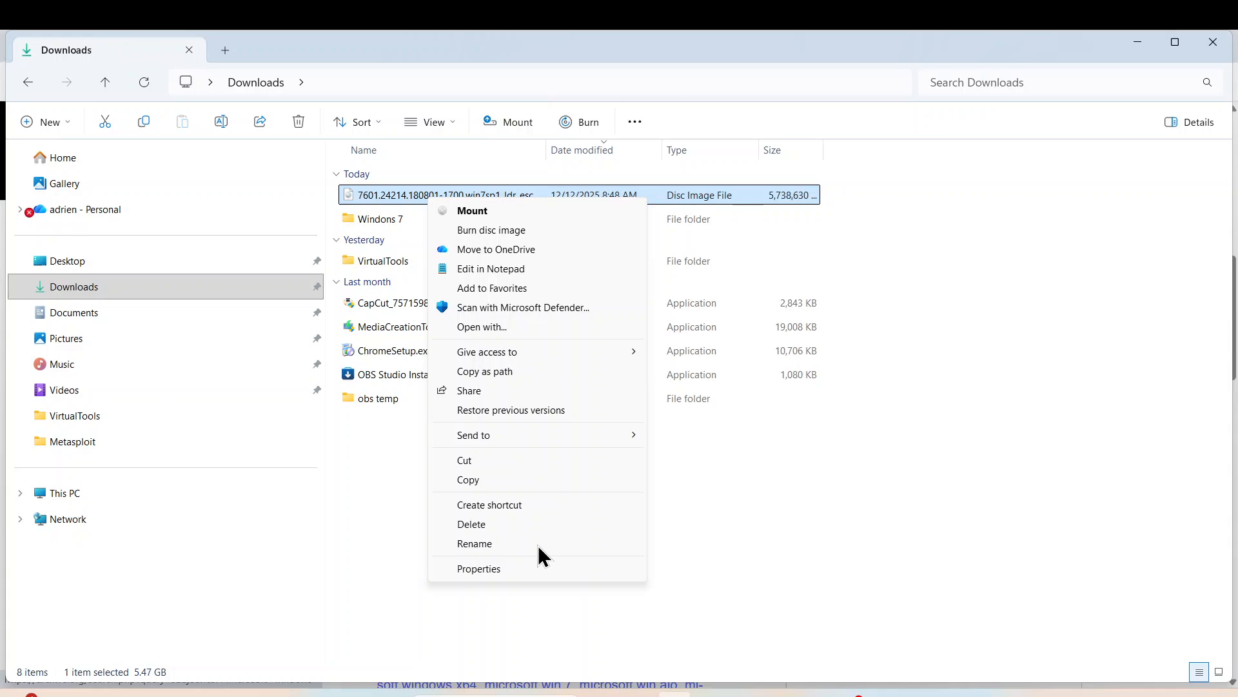
- Quick-scan the disc image with Microsoft Defender (0 threats), then minimize Windows Security
click(514, 308)
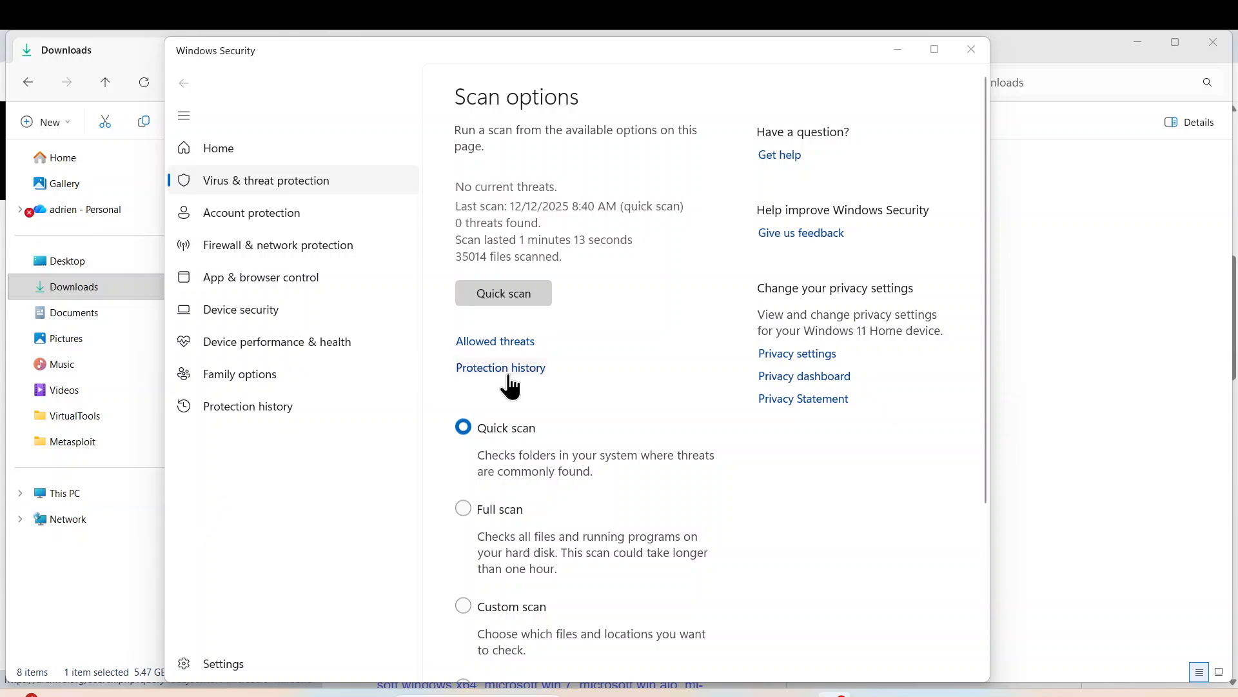
click(509, 292)
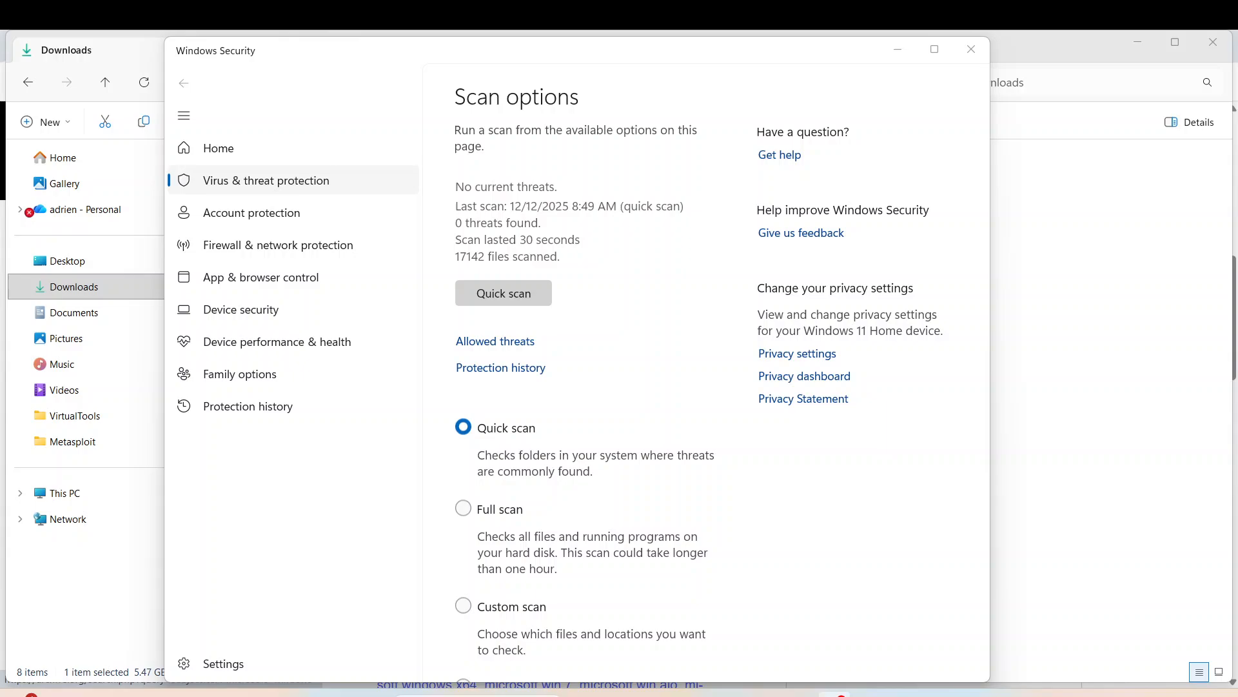
click(886, 47)
- Minimize the Downloads and browser windows and maximize VirtualBox Manager on screen
click(1138, 41)
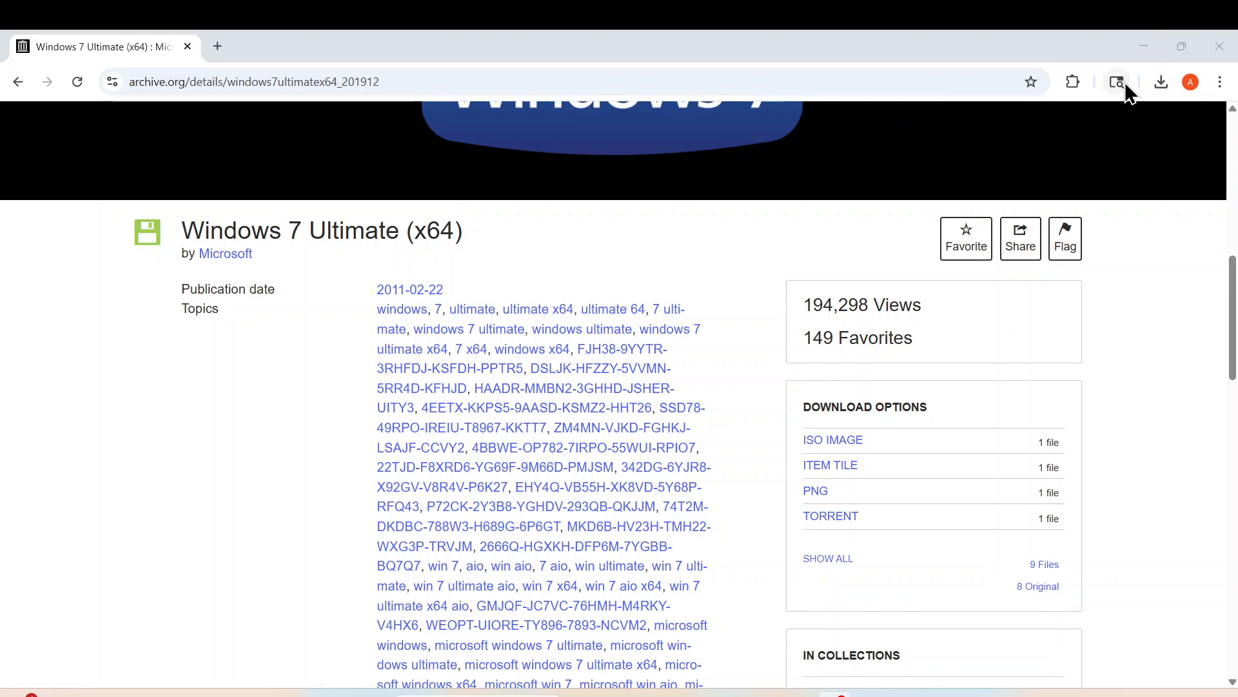
click(1136, 45)
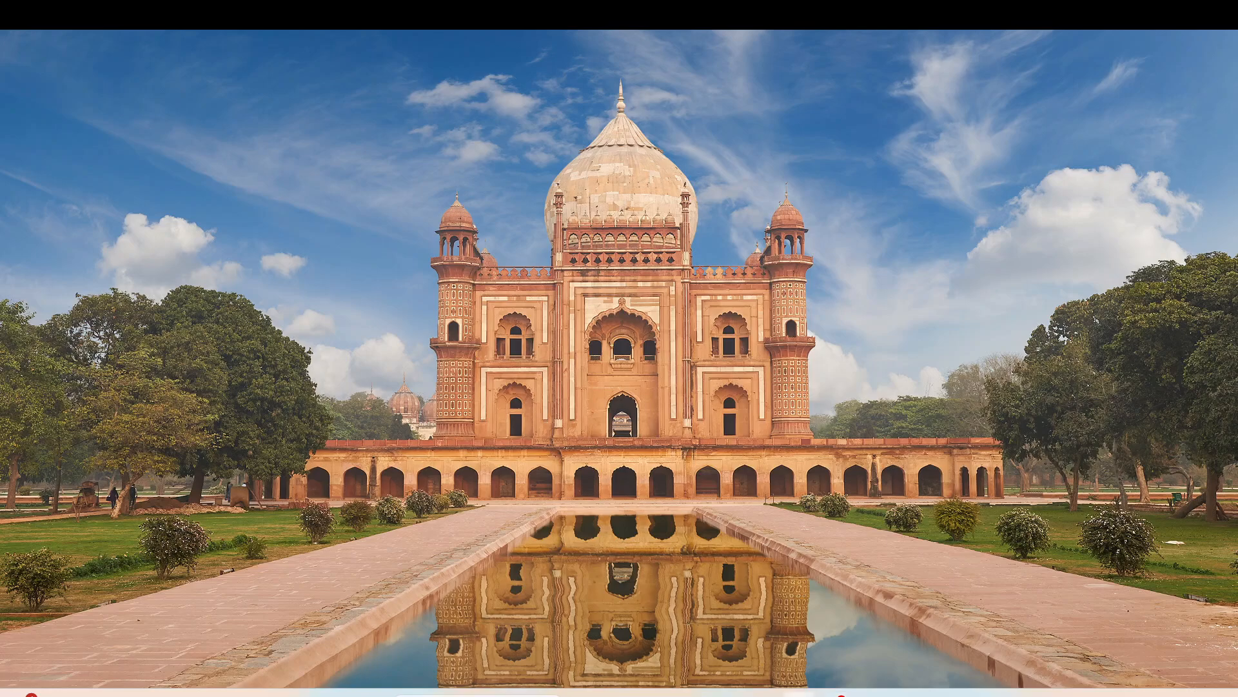
drag(1237, 258, 458, 171)
click(834, 170)
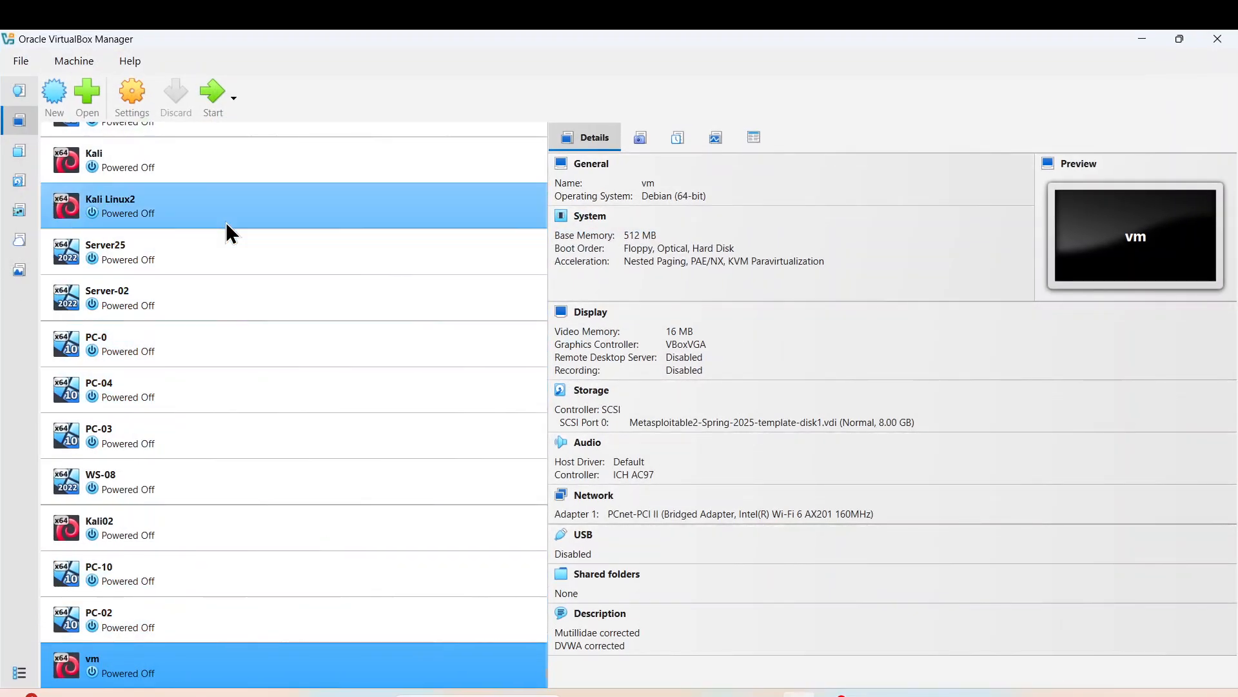
- Create the 'Windons 7' VM with 2048 MB memory, 1 CPU and a 25 GB virtual disk
click(48, 104)
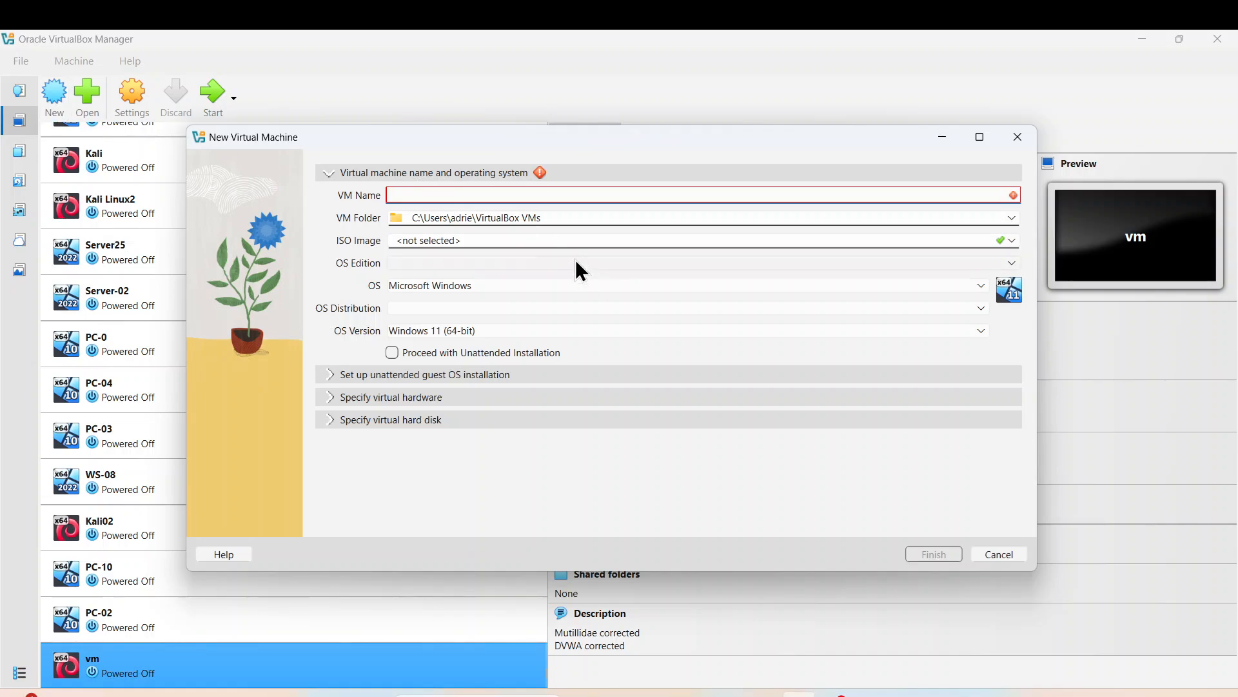
text(Windons)
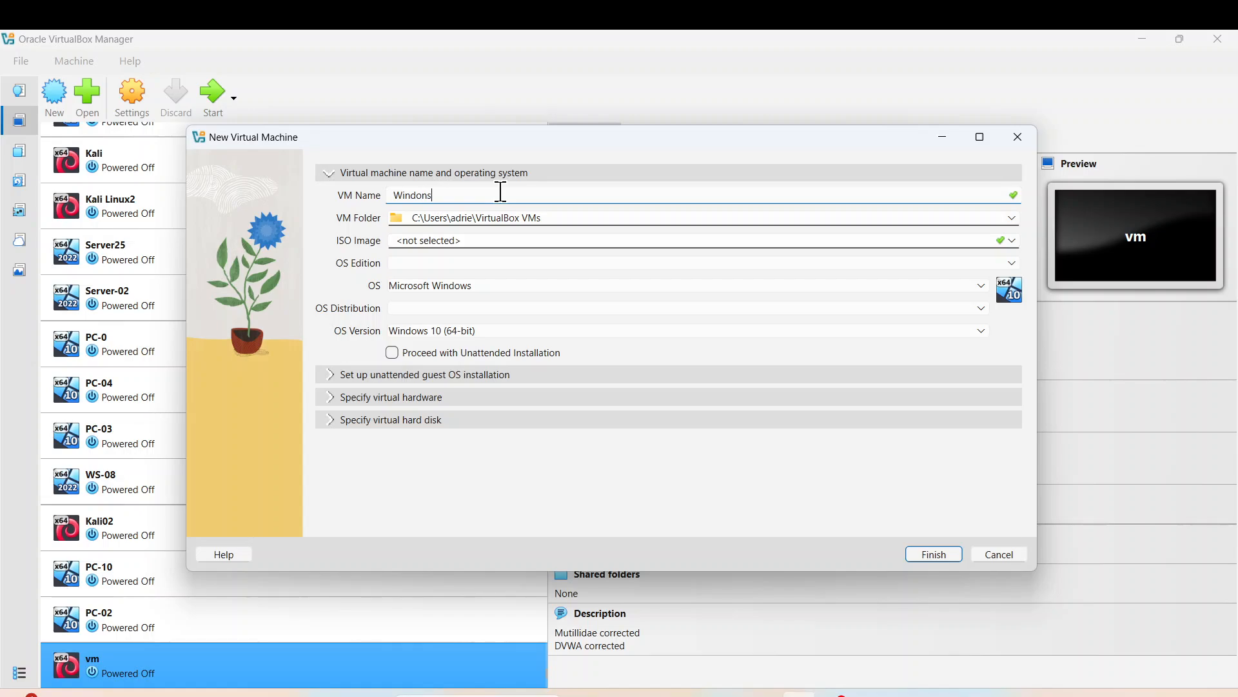
text( 7)
click(325, 375)
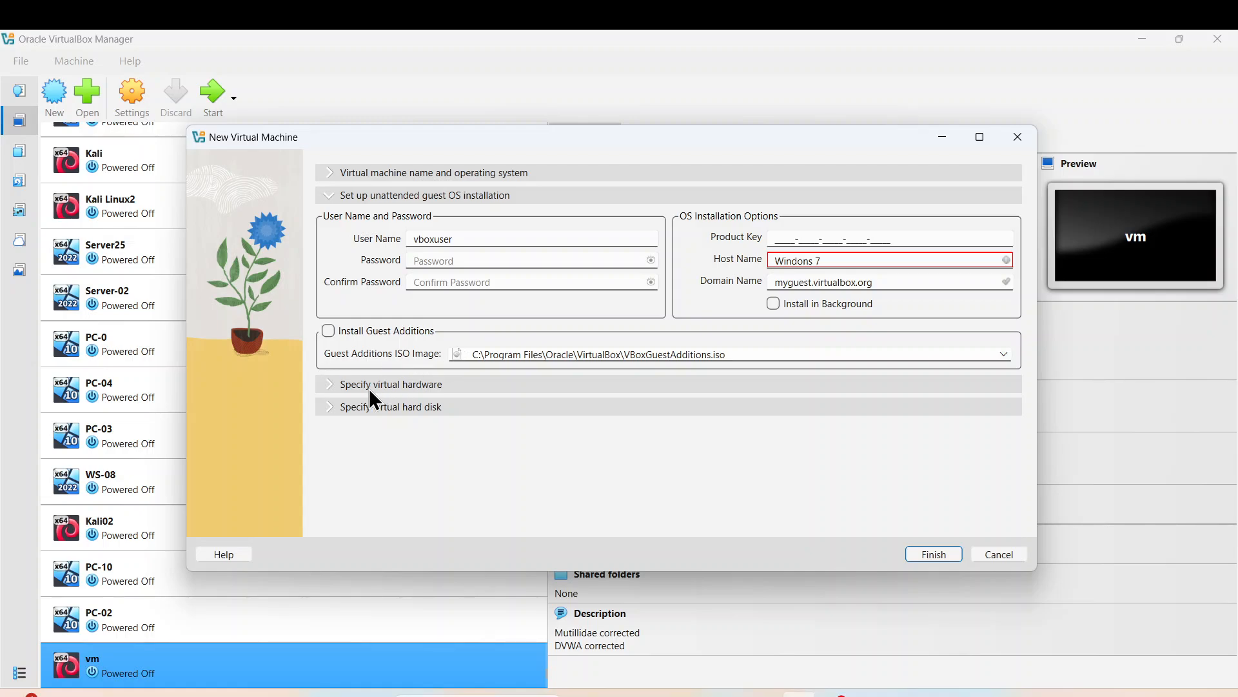
click(335, 384)
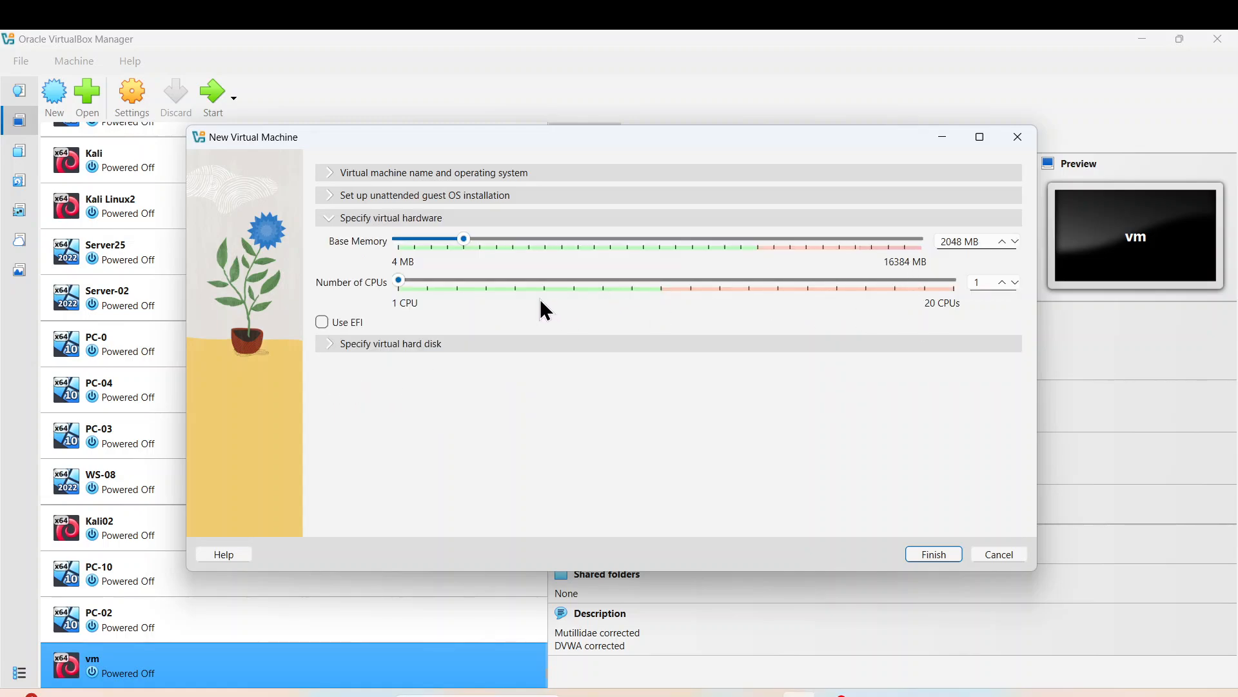
click(335, 343)
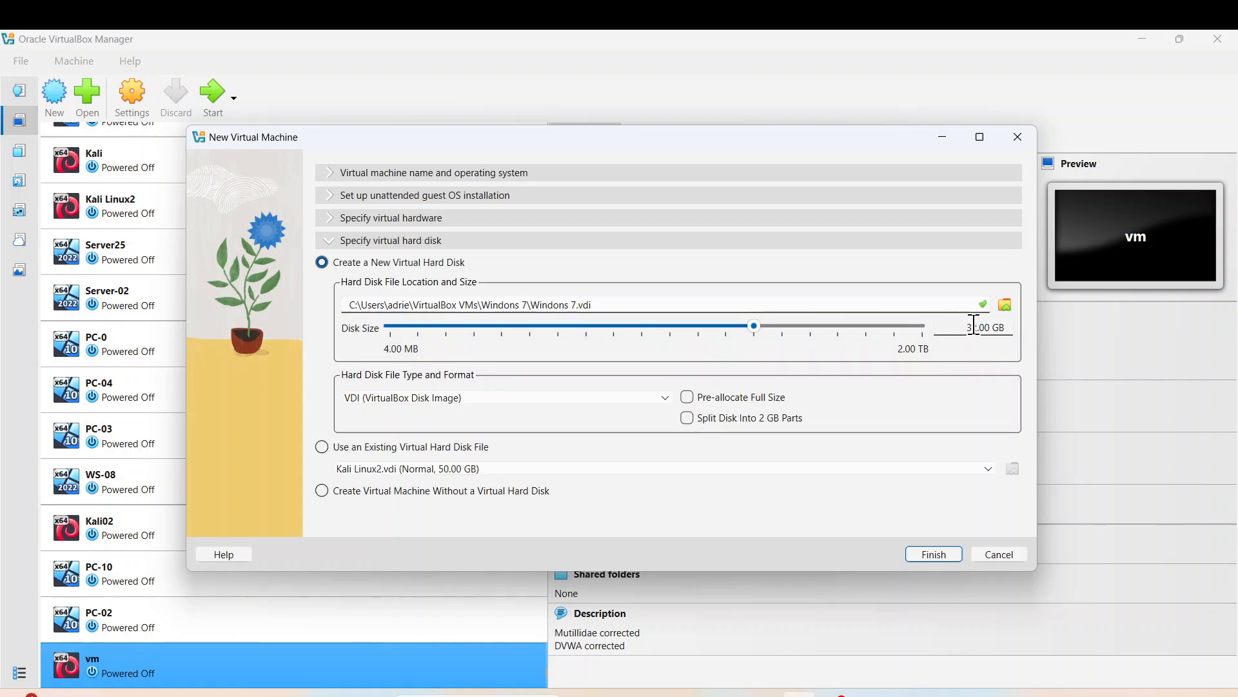
key(BackSpace)
key(BackSpace)
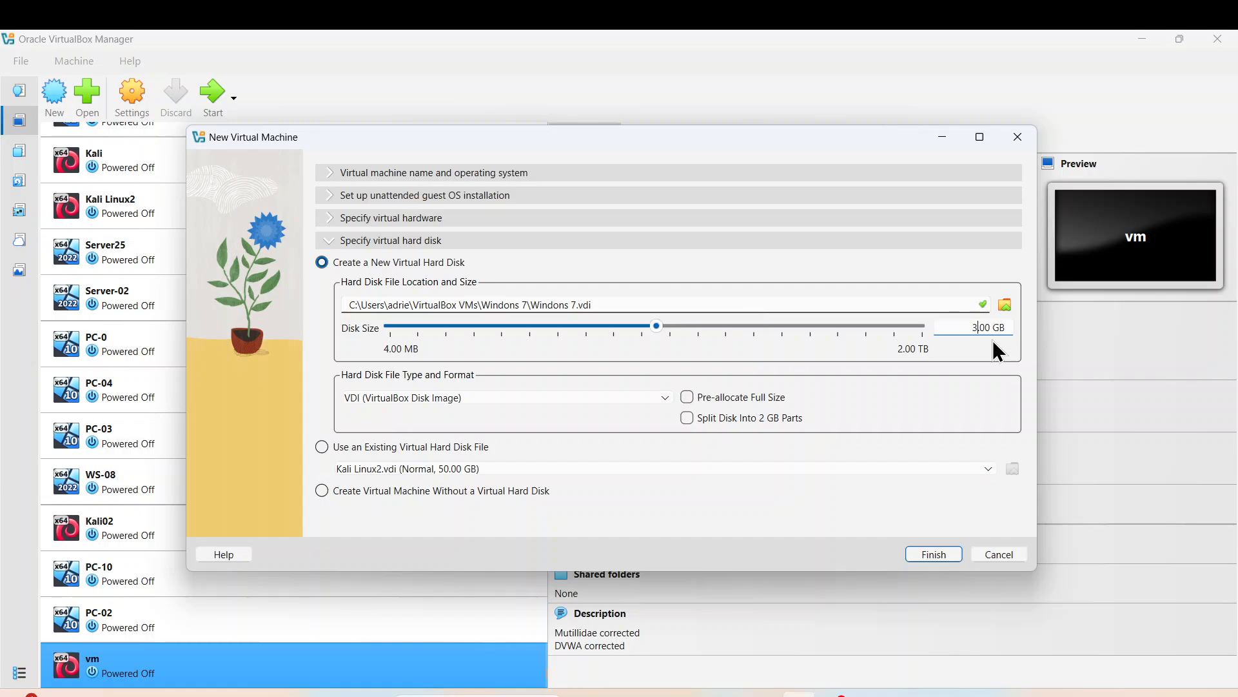
text(25)
click(935, 554)
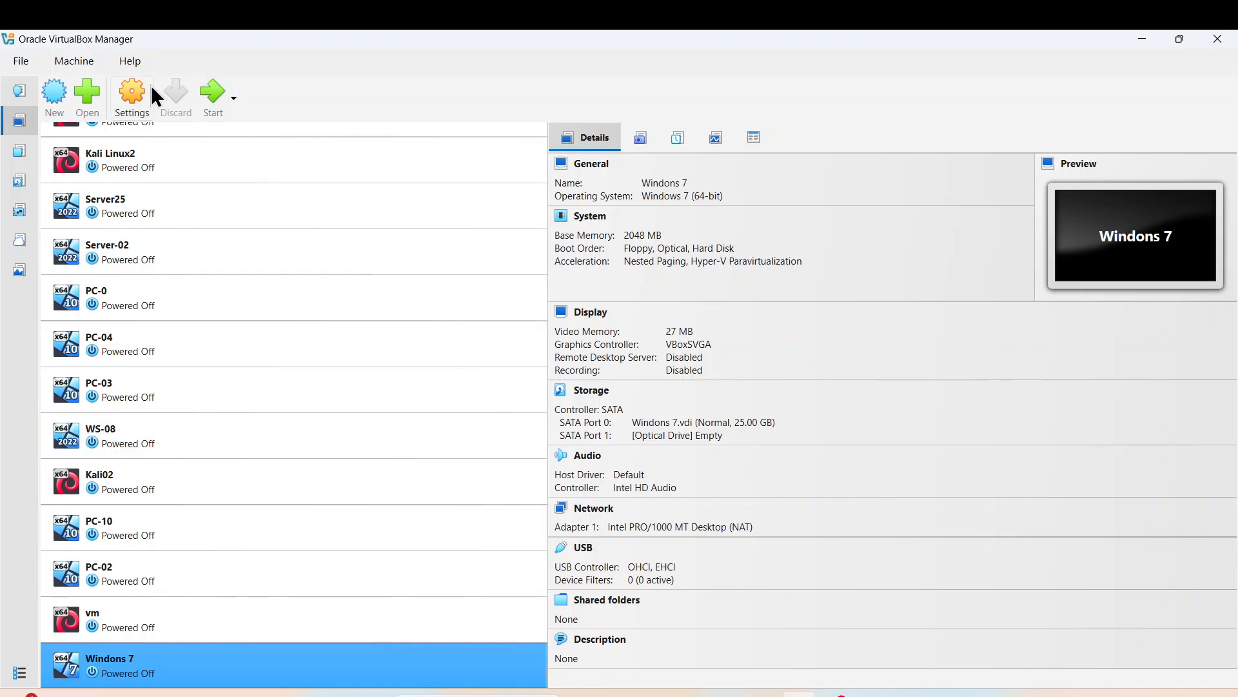
- Set the Windons 7 VM's network adapter to Bridged Adapter
click(131, 92)
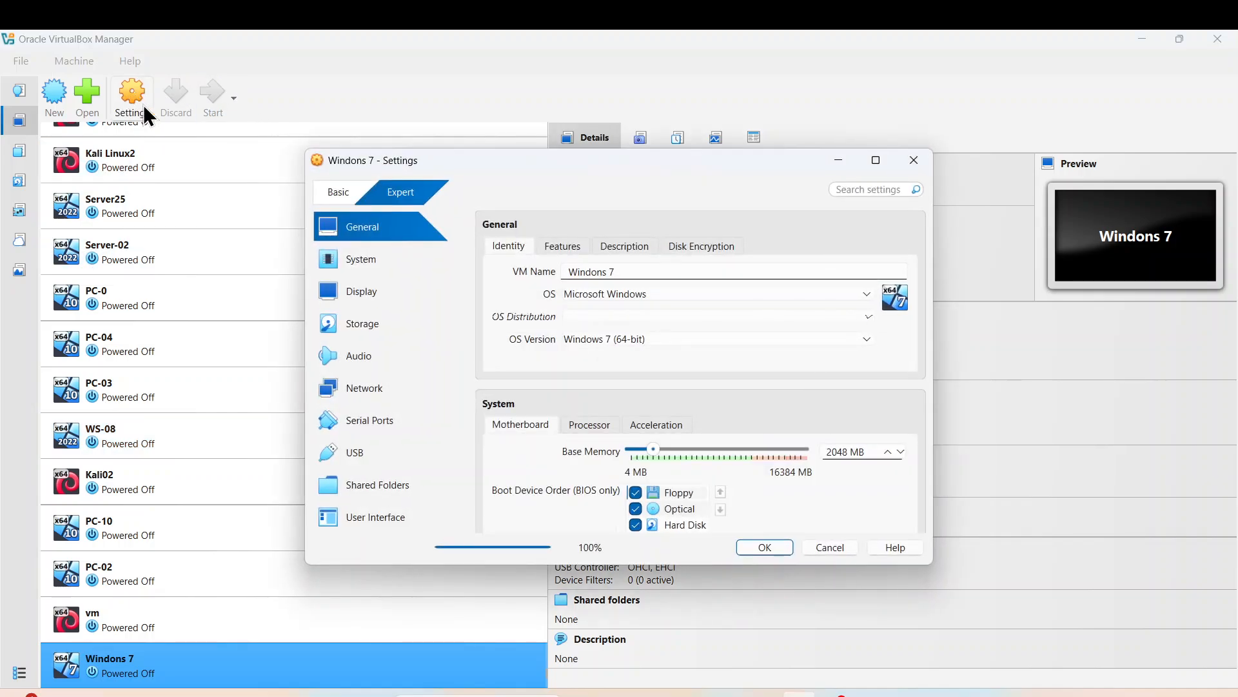
click(378, 387)
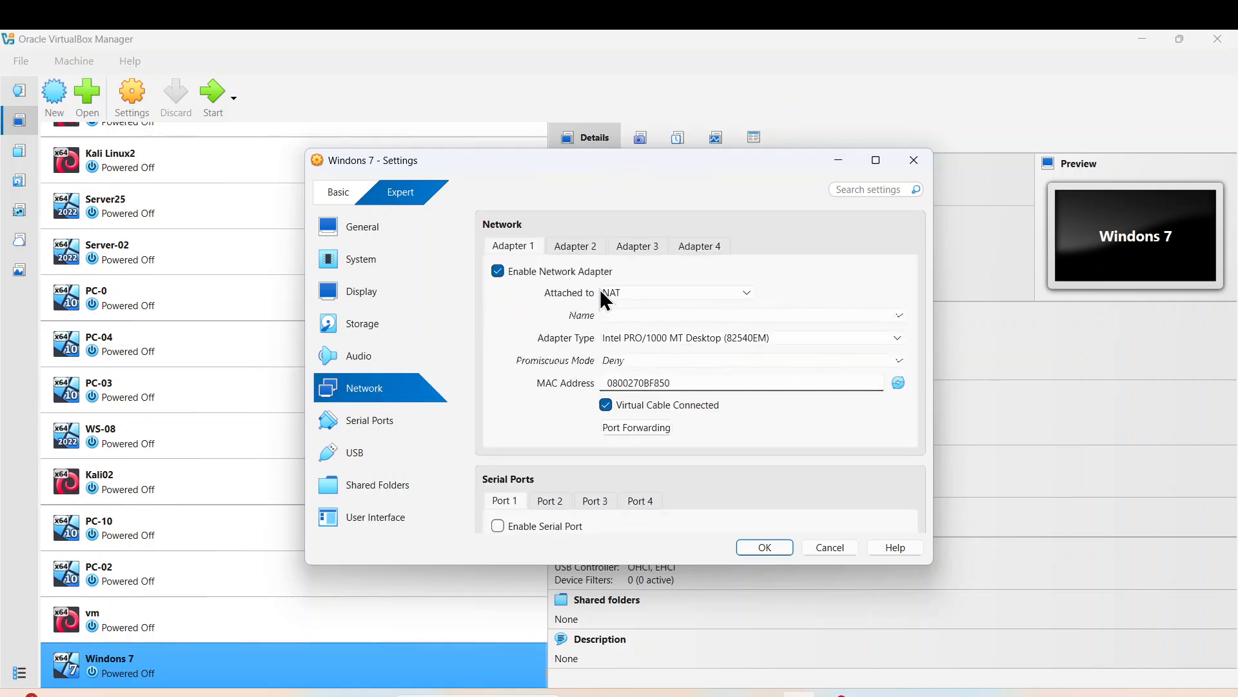
click(716, 295)
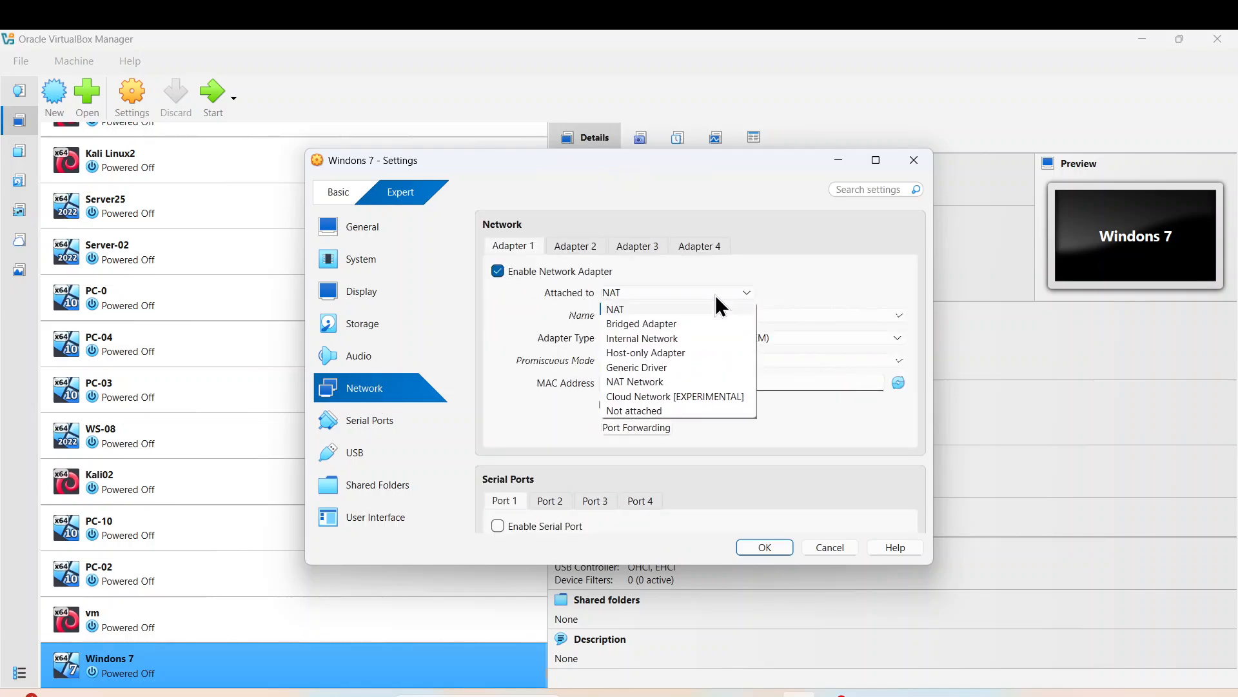
click(640, 324)
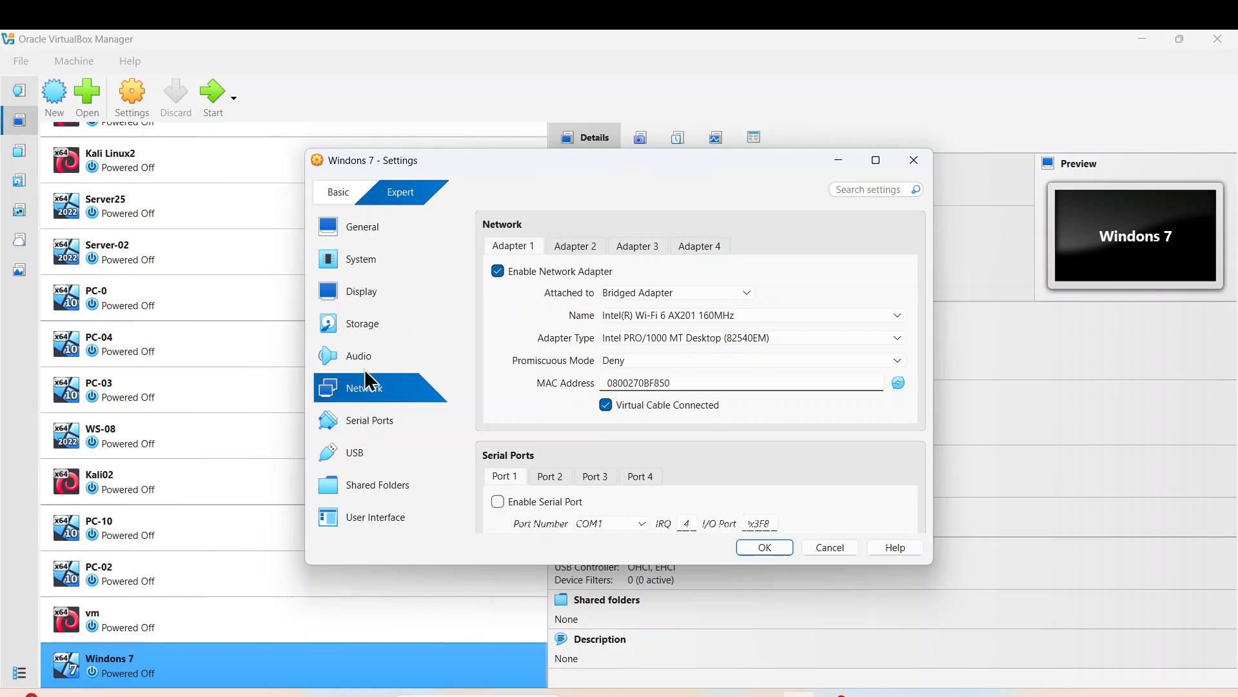
- Browse for a disc file for the empty optical drive, moving the Windows 7 folder into VirtualTools
click(374, 329)
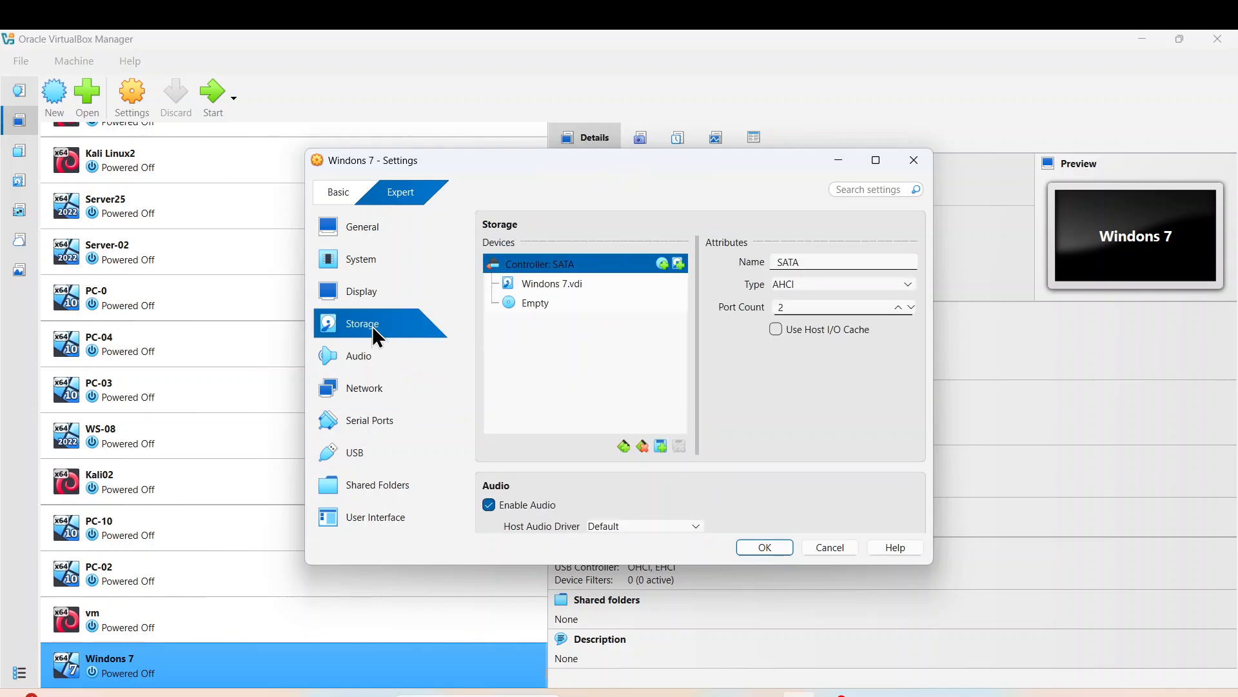
click(551, 309)
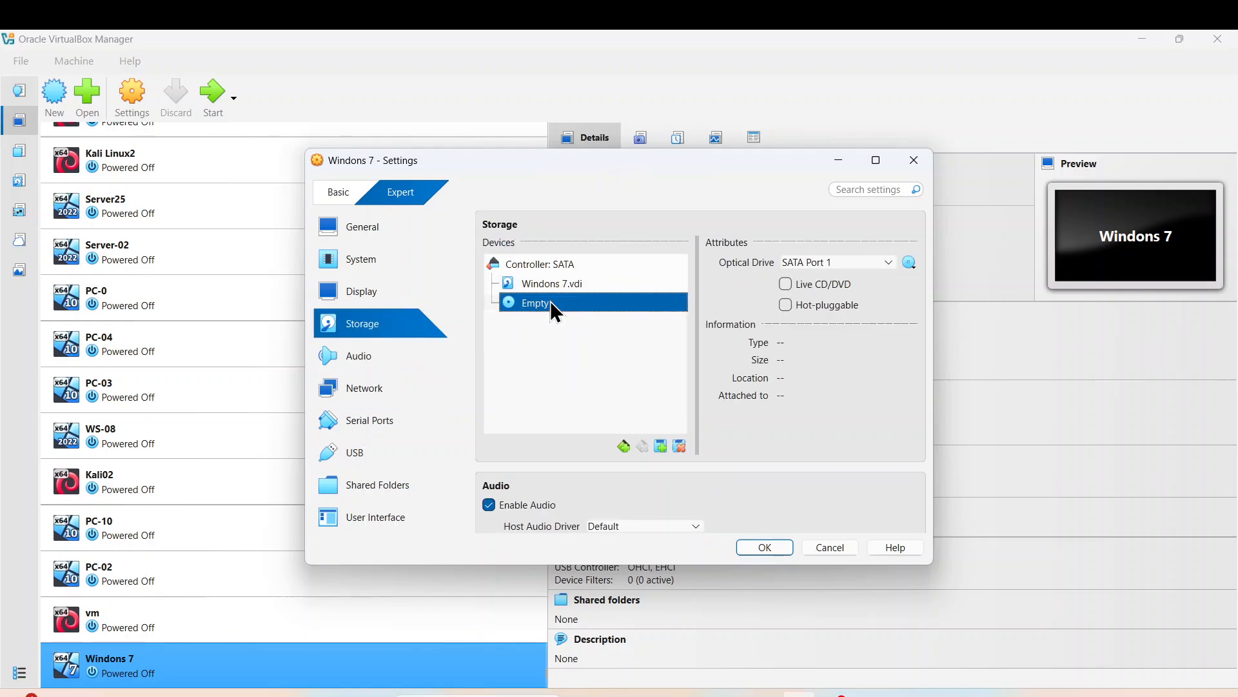
click(909, 263)
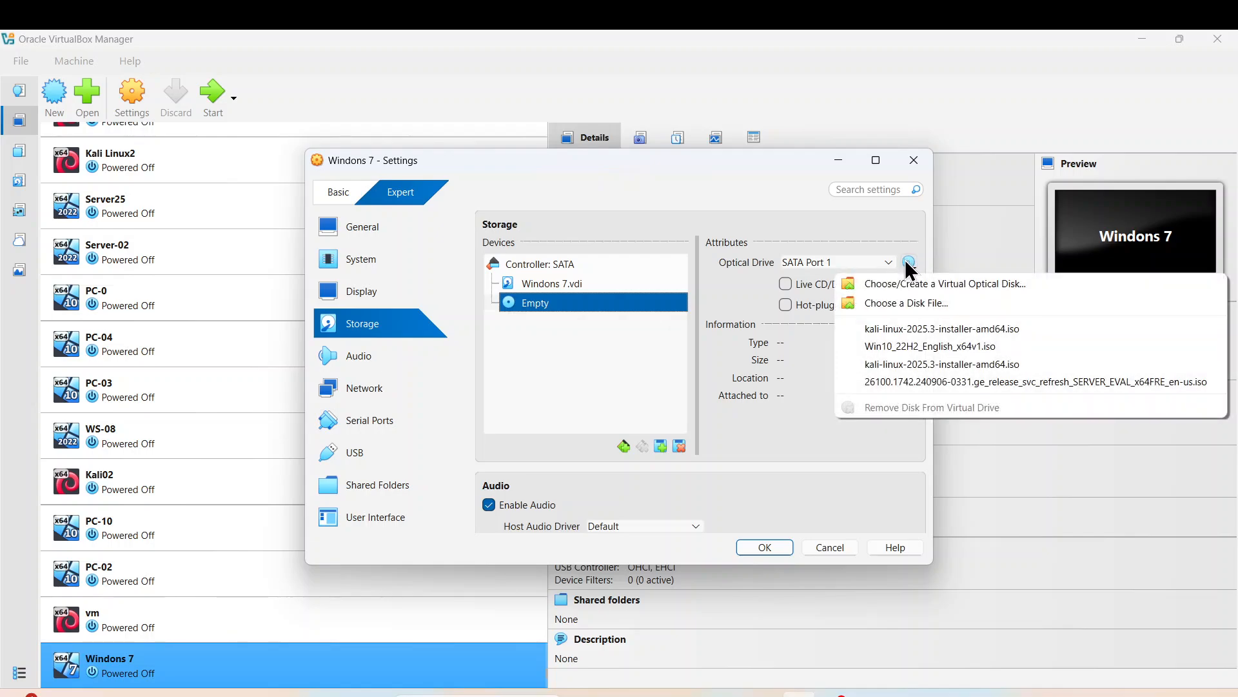
click(901, 305)
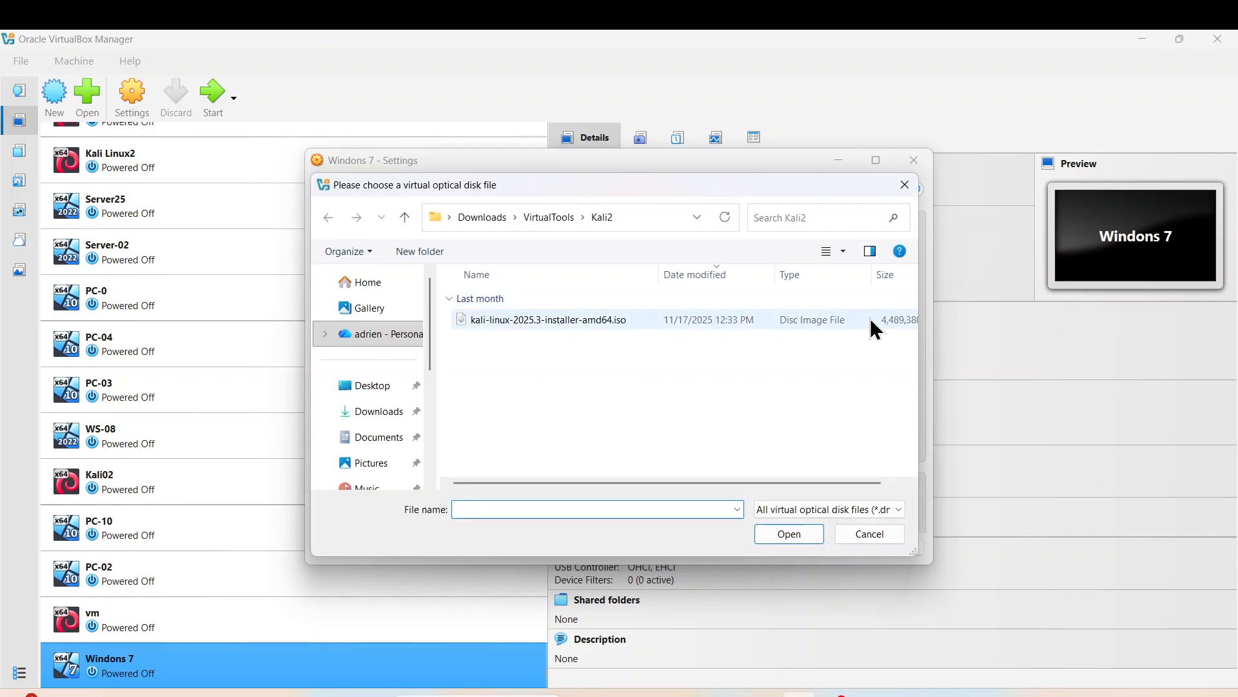
click(563, 217)
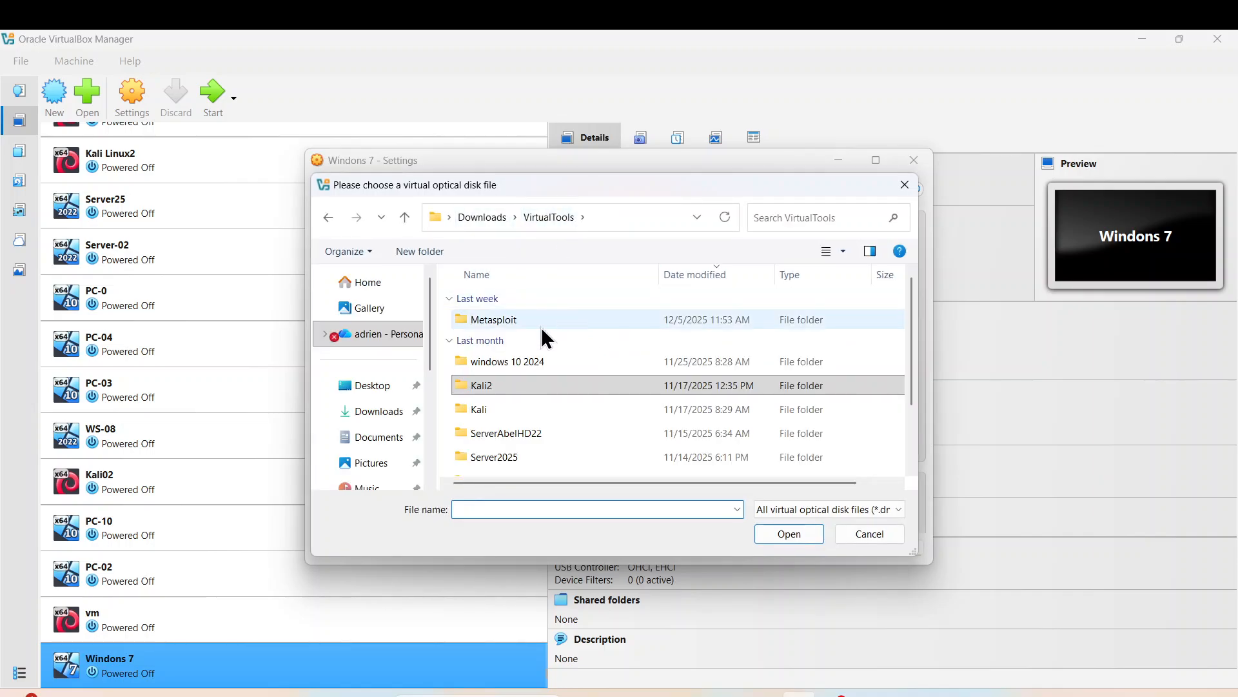
click(386, 413)
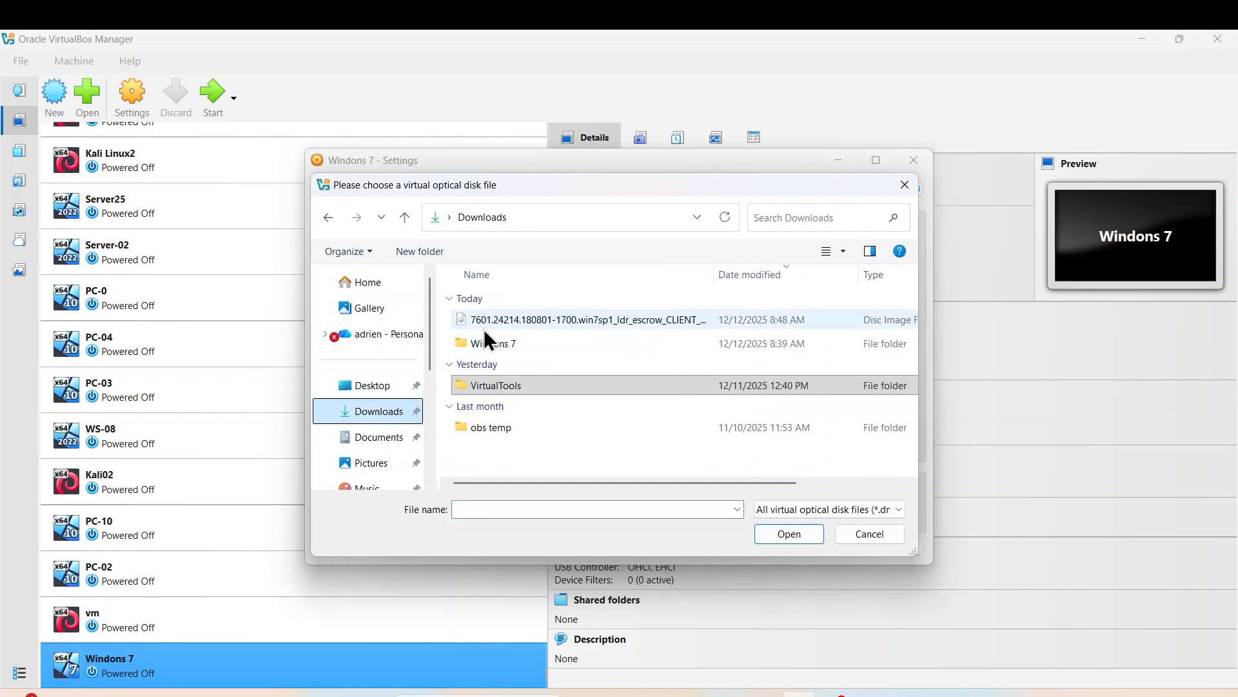
drag(478, 344, 497, 385)
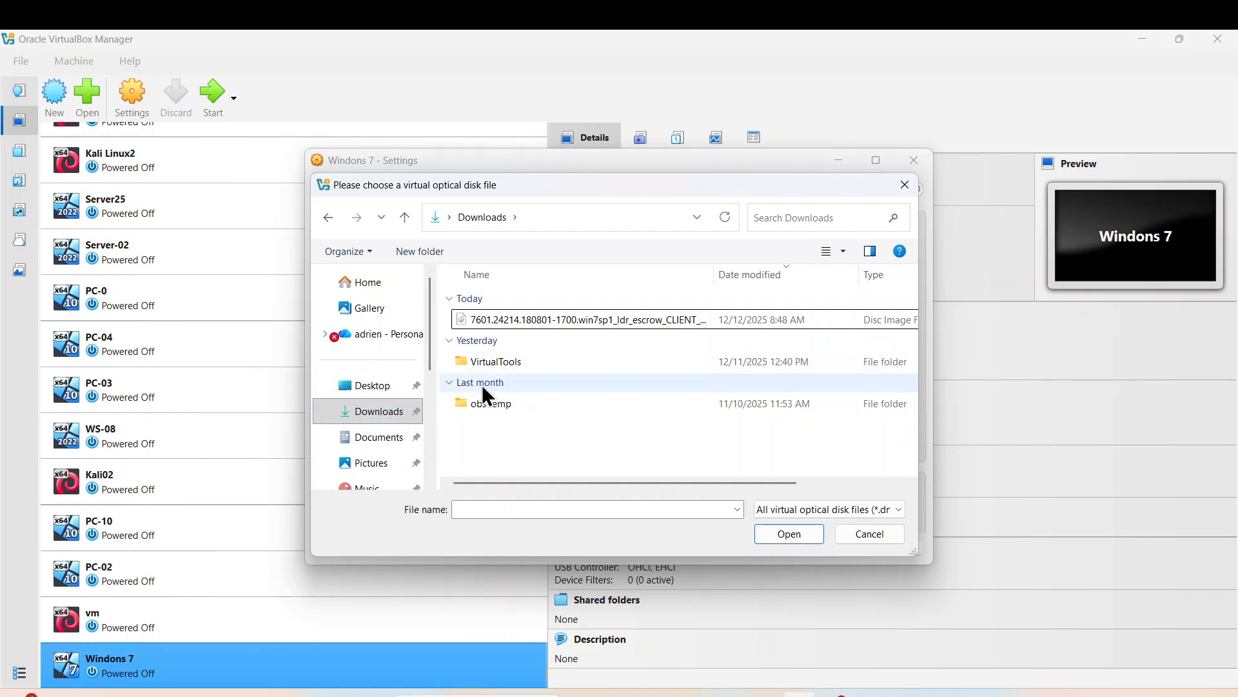
- Load the Windows 7 Ultimate ISO from VirtualTools\Windows 7 into the optical drive and save settings
click(481, 361)
double_click(481, 362)
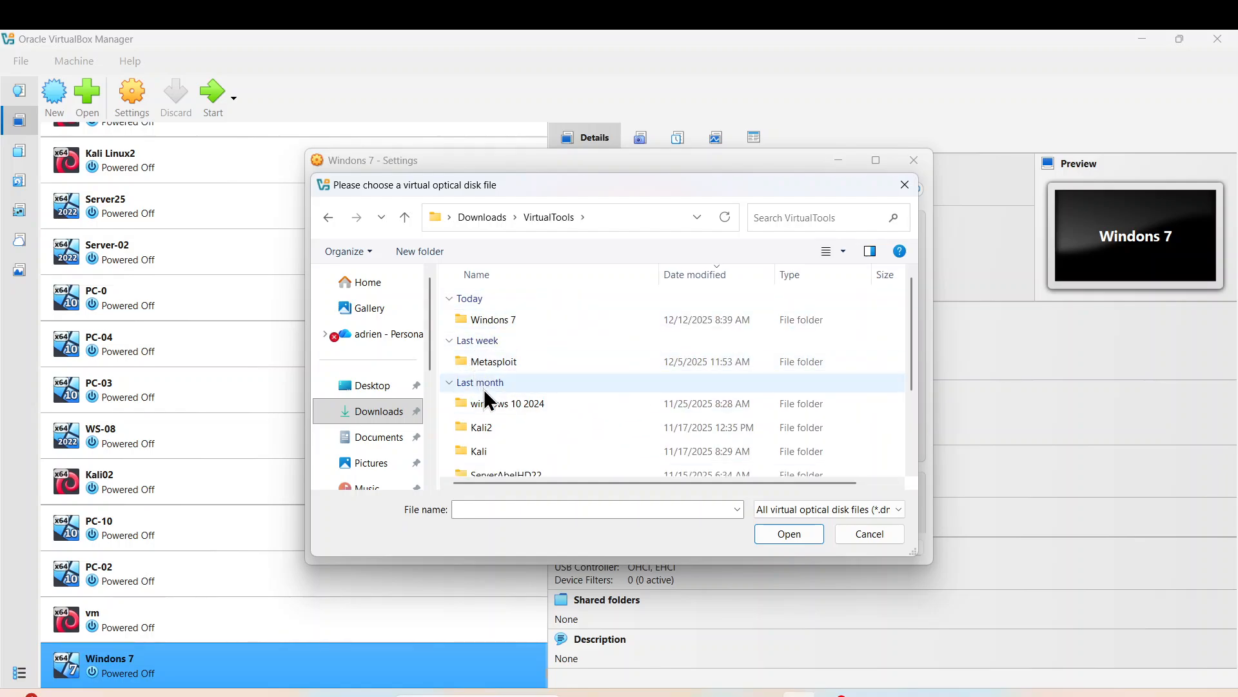
double_click(492, 319)
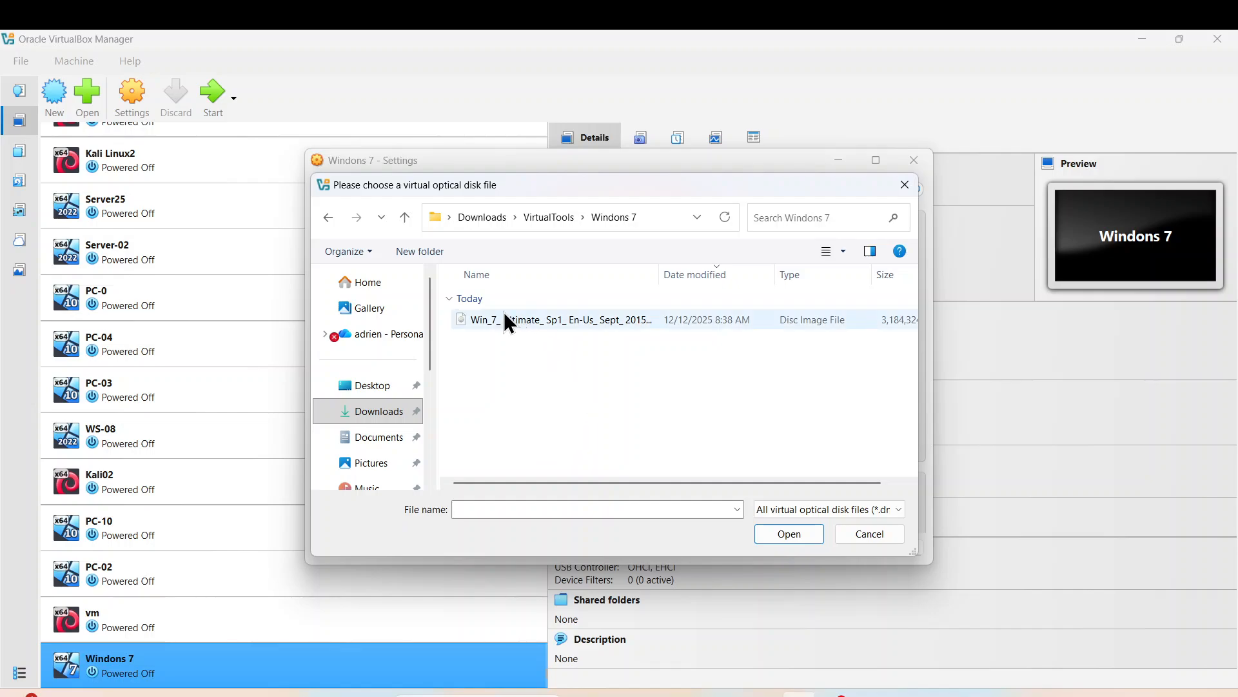
click(486, 321)
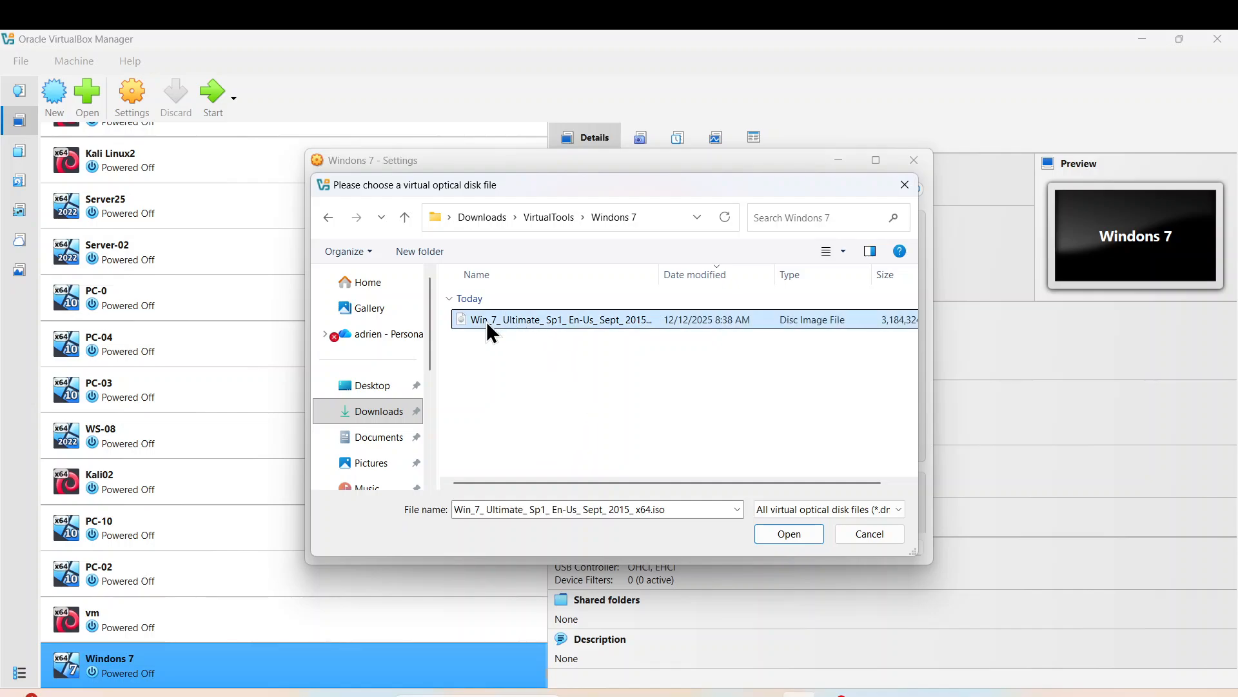
click(790, 534)
click(761, 549)
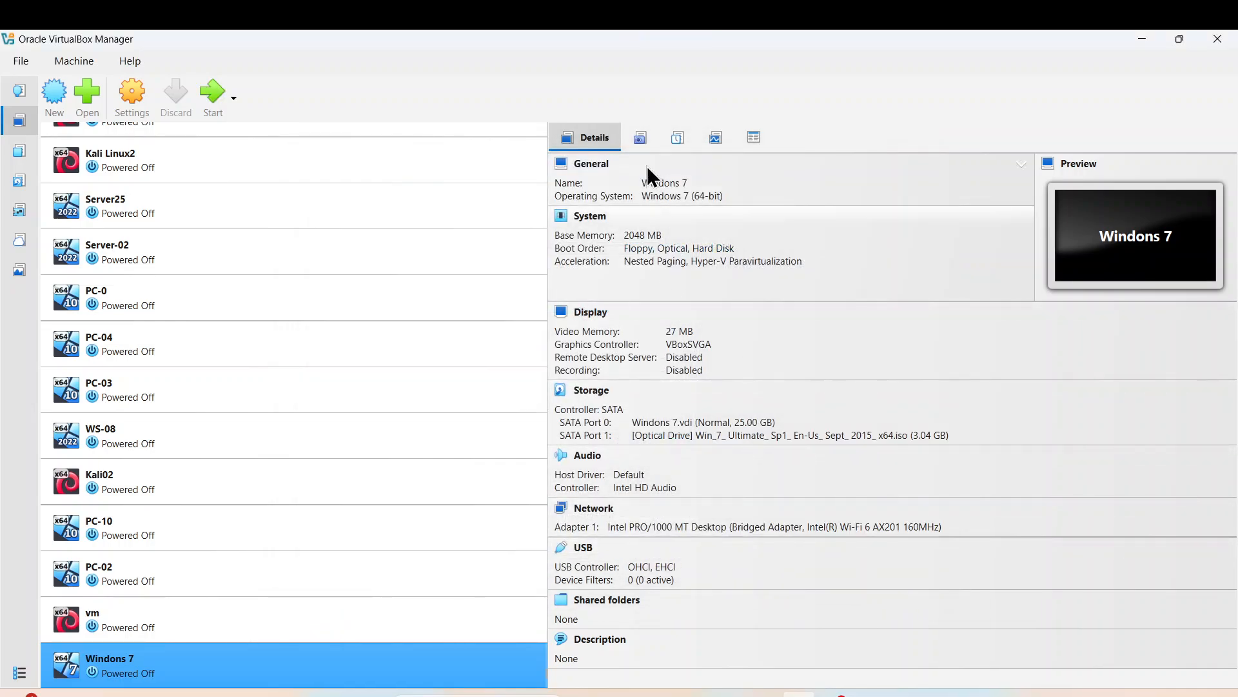
- Boot the Windons 7 VM and minimize the VirtualBox Manager window
click(207, 102)
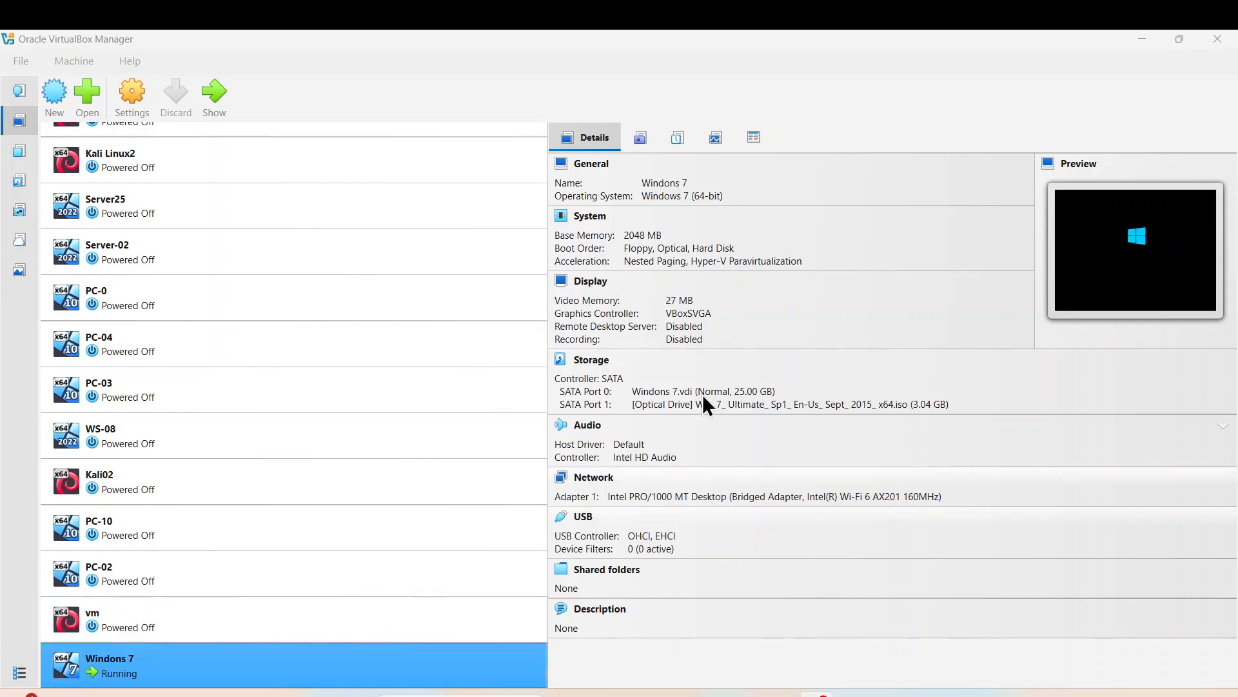
click(1140, 38)
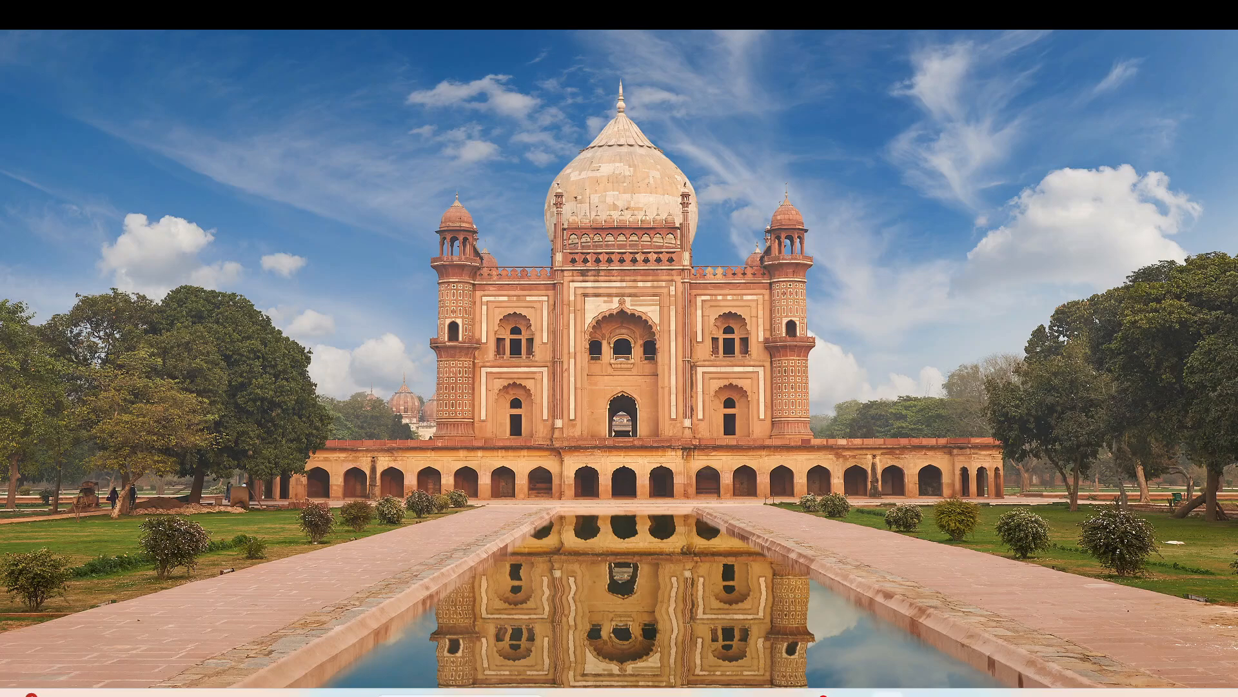
- Keep English (United States) defaults, choose Install now, and dismiss the keyboard and mouse notifications
drag(0, 491, 476, 83)
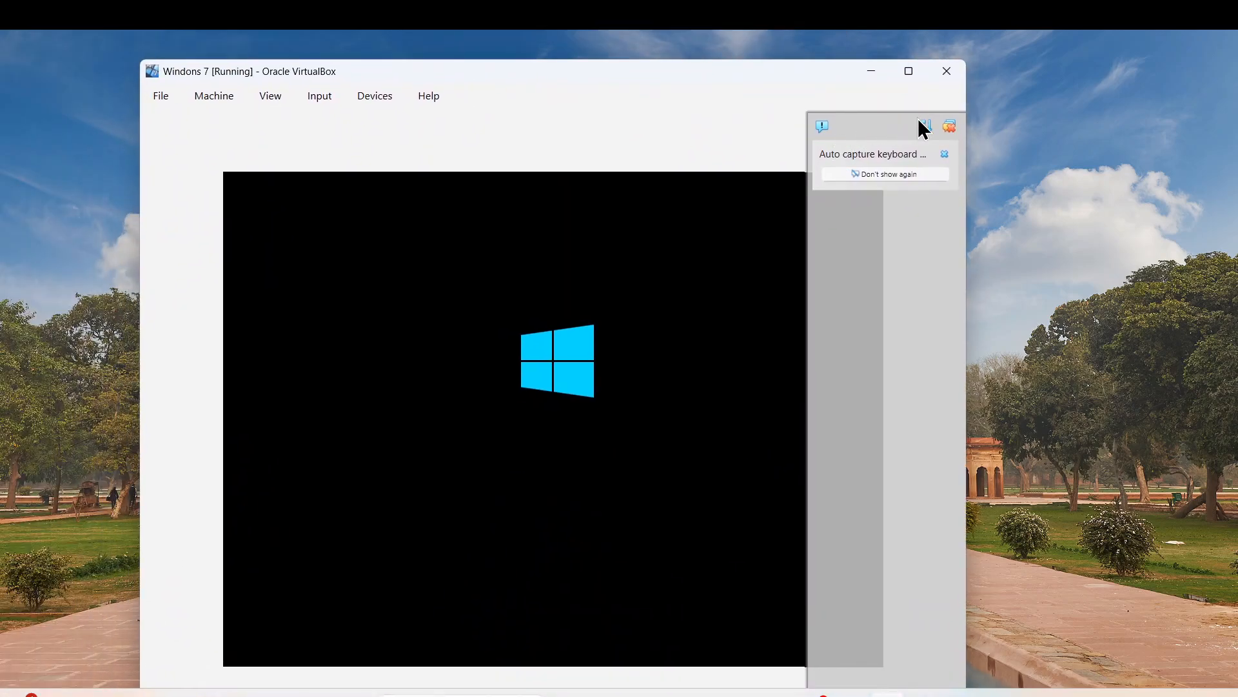
click(949, 126)
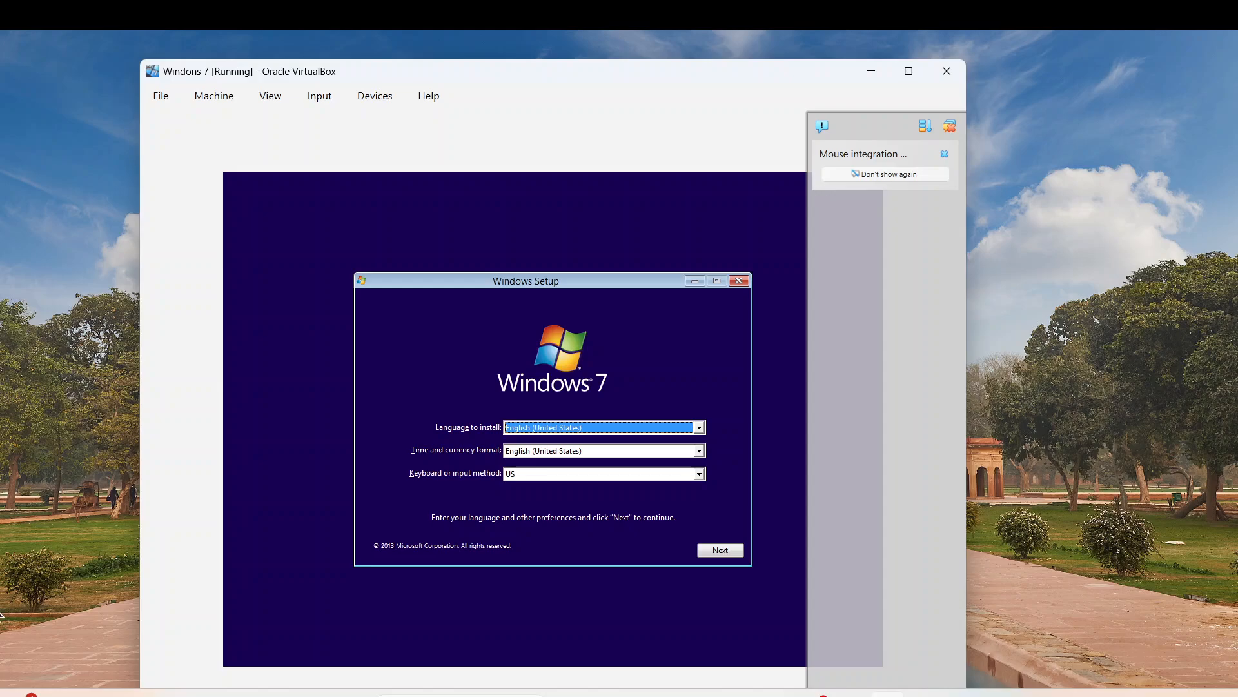
click(730, 552)
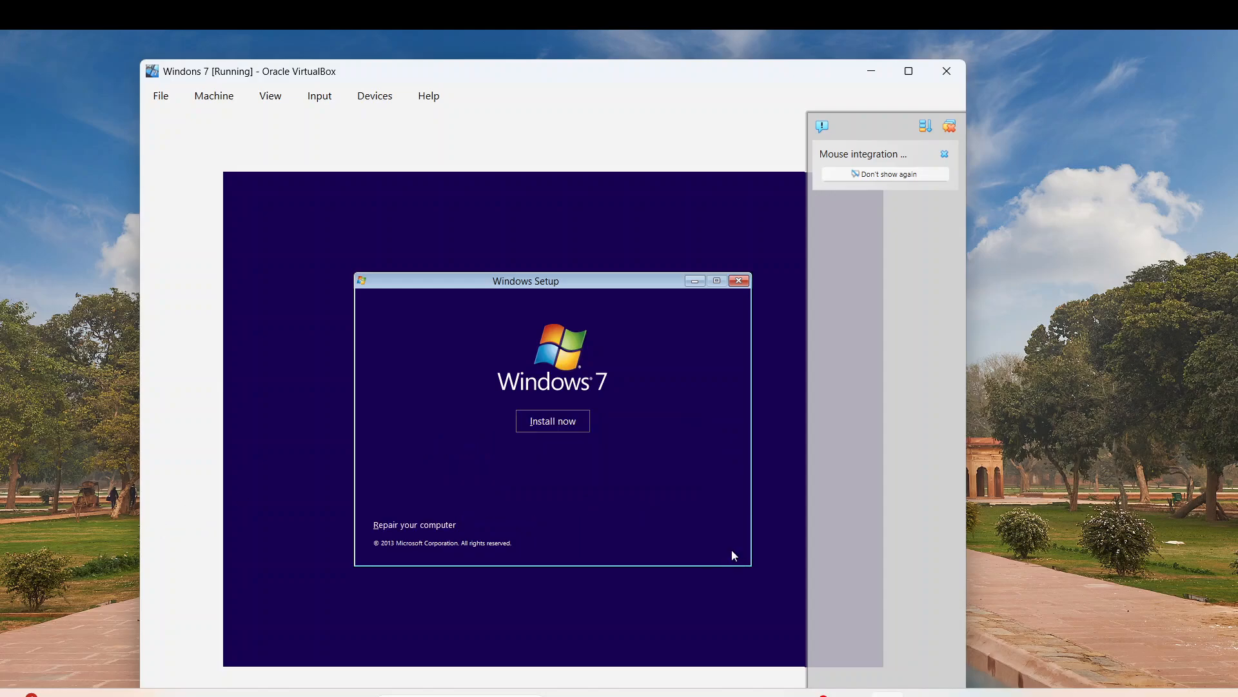
click(563, 426)
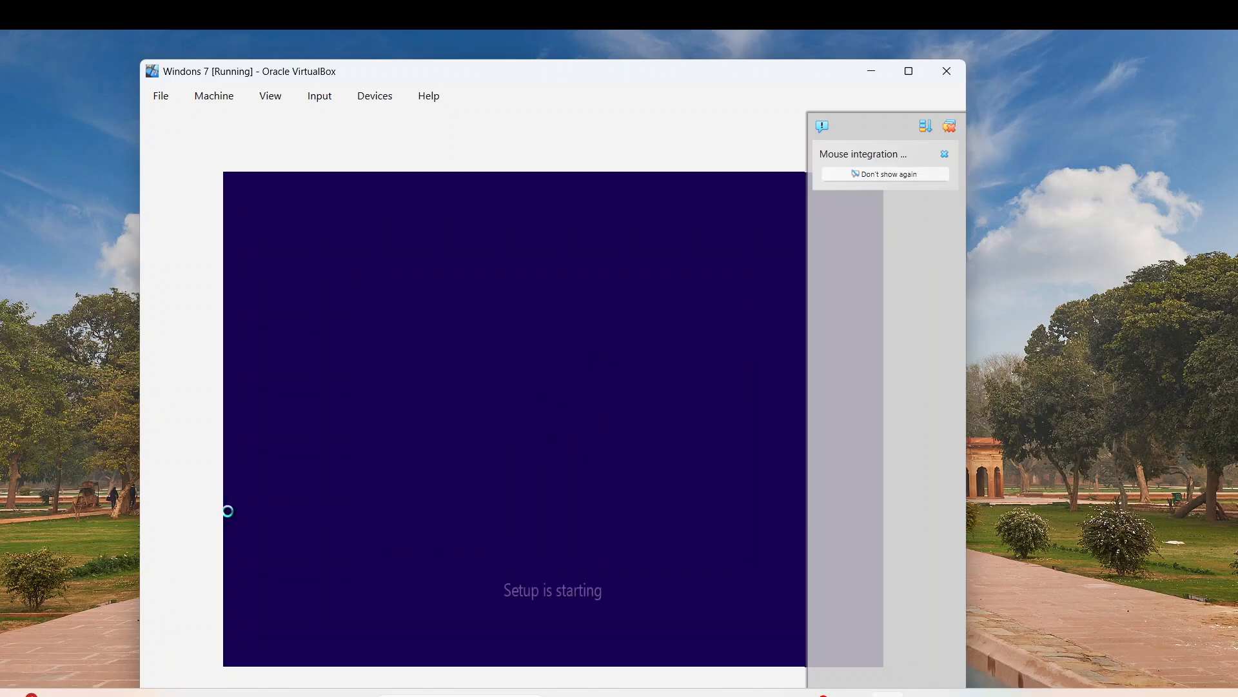
click(950, 126)
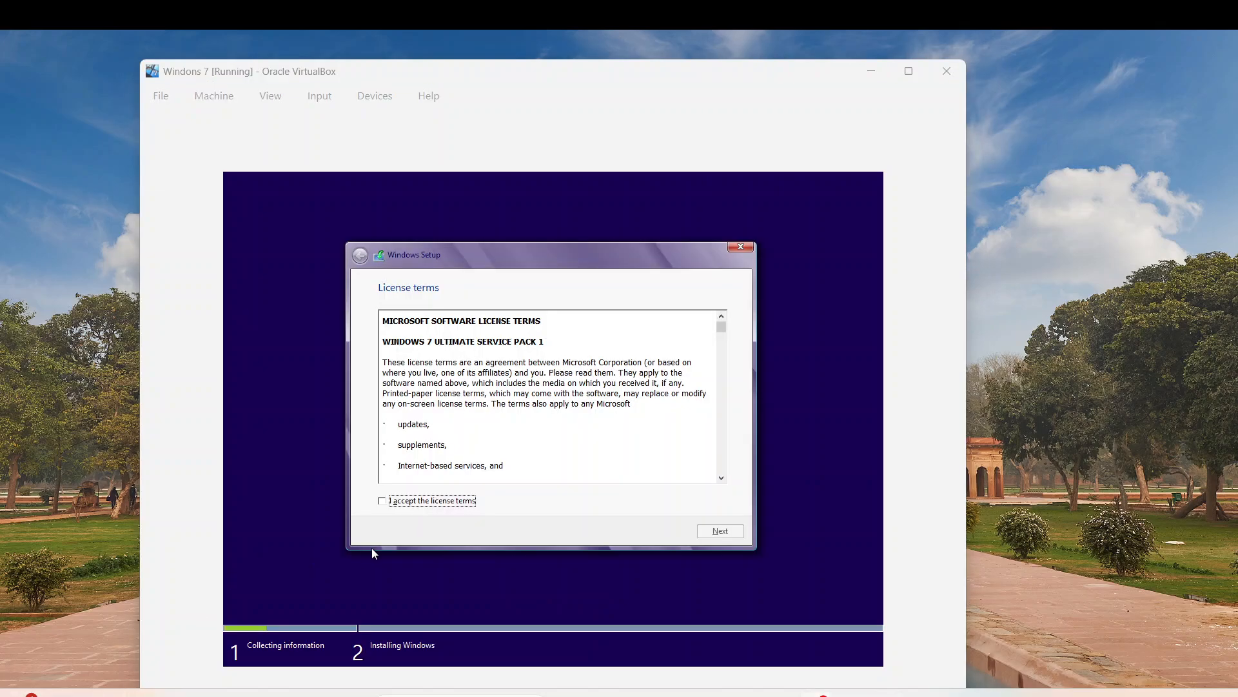
- Accept the license, pick Custom (advanced), and install onto Drive 0's 25.0 GB unallocated space
click(383, 501)
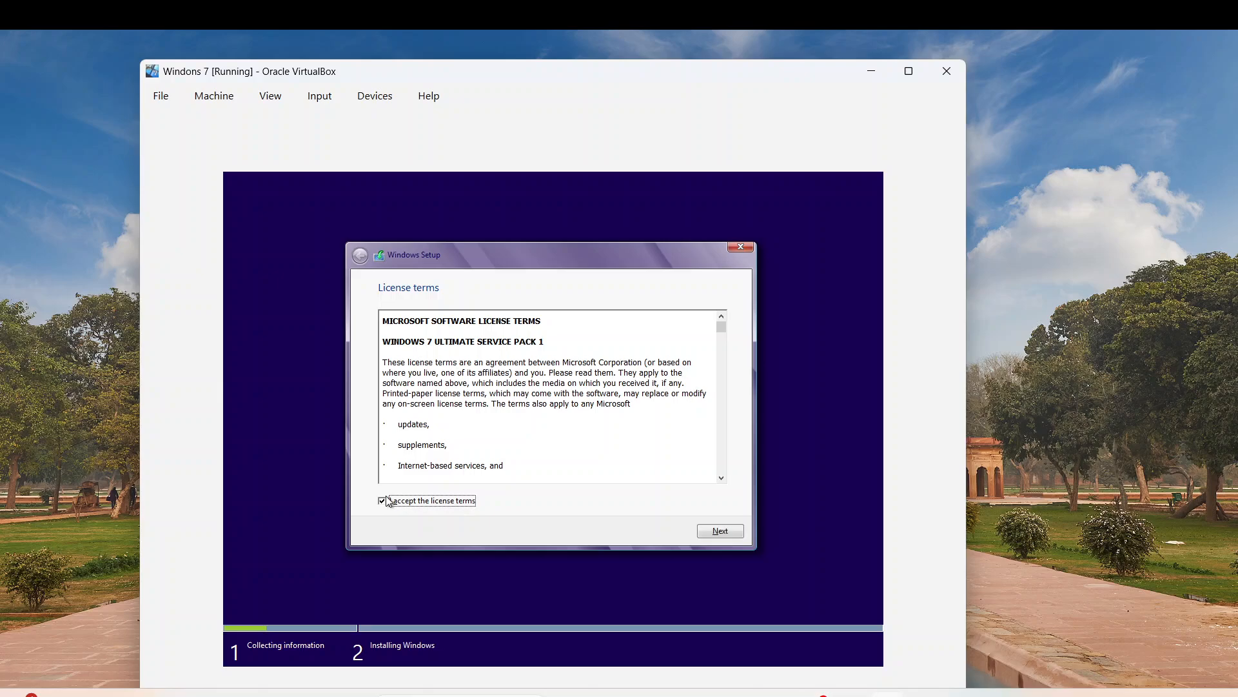
click(720, 531)
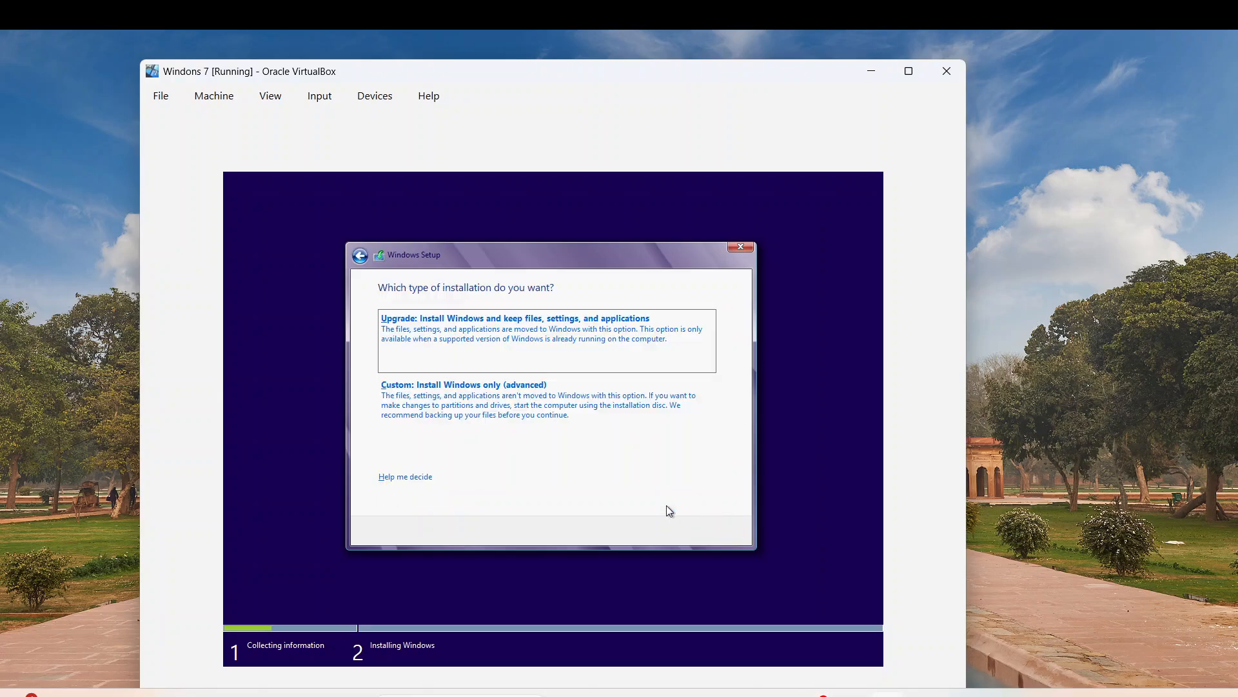
click(570, 390)
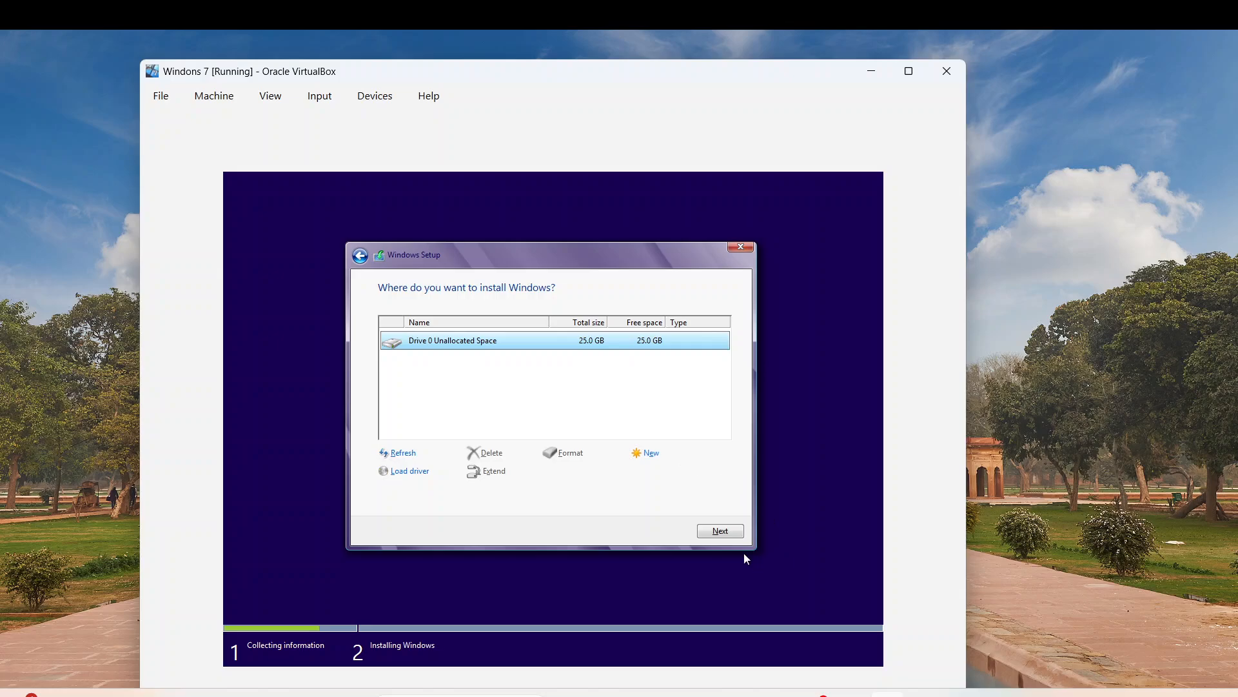
click(717, 535)
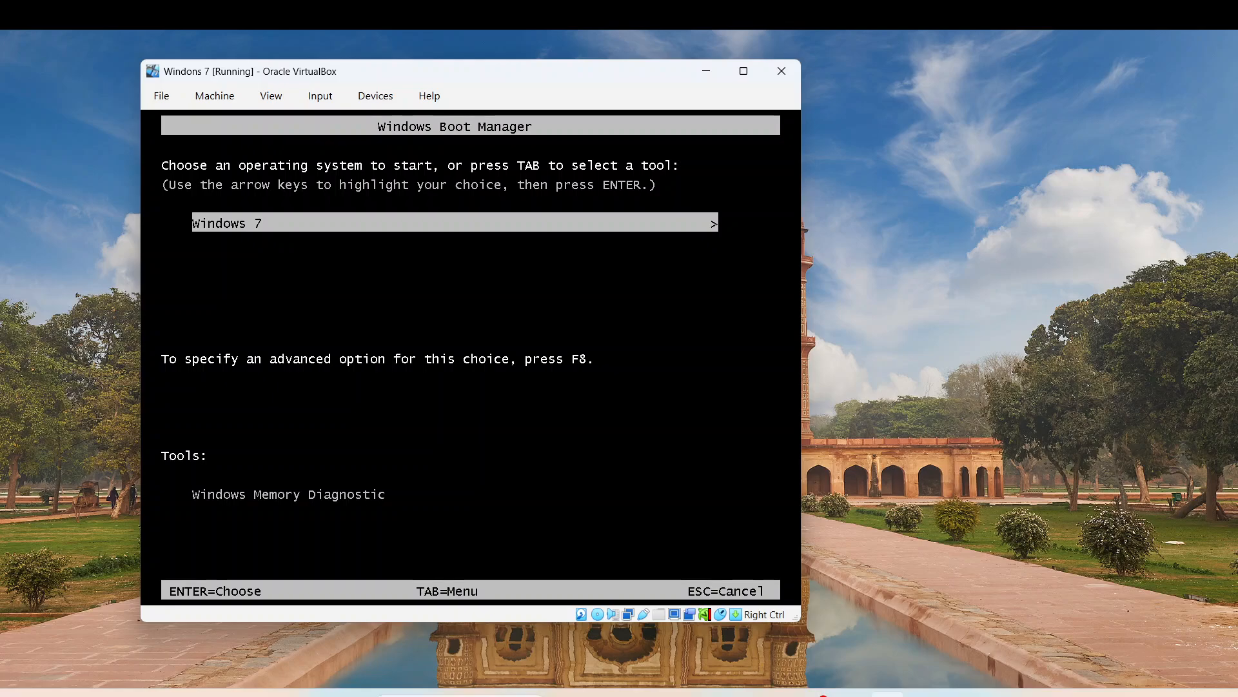
- Start Windows 7 from Windows Boot Manager and wait for the Set Up Windows page
key(Return)
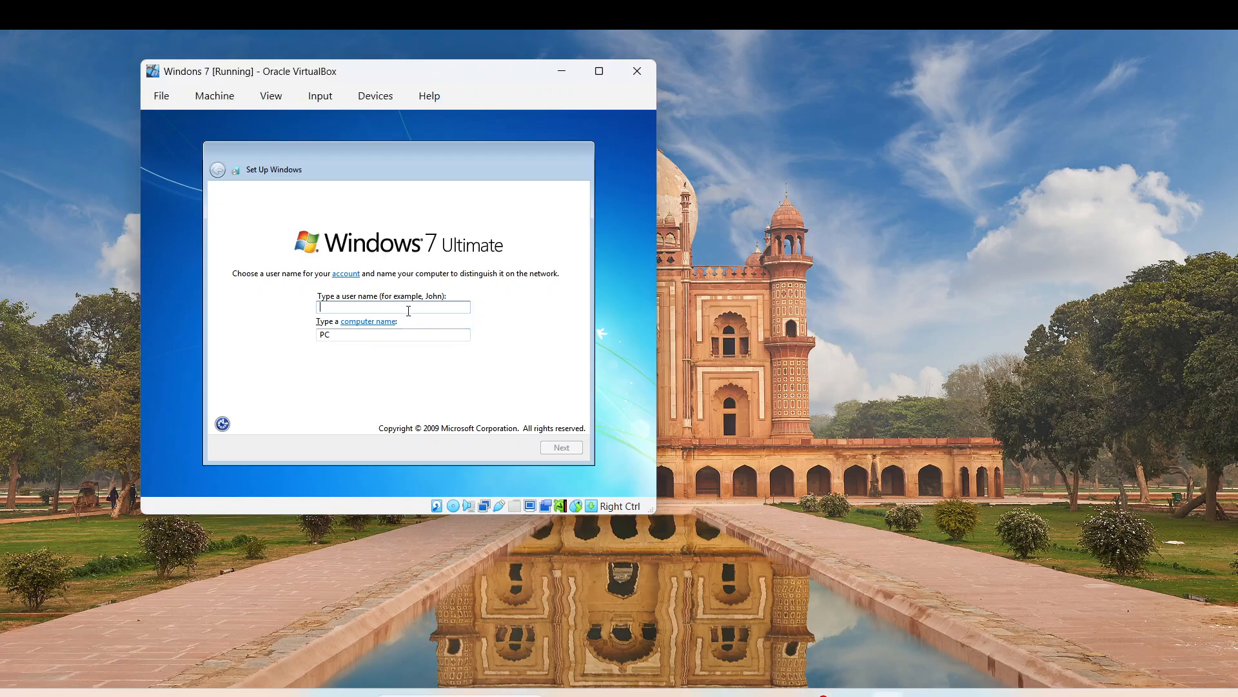
- Enter the Windows user name, then set and retype the account password
text(latincyber)
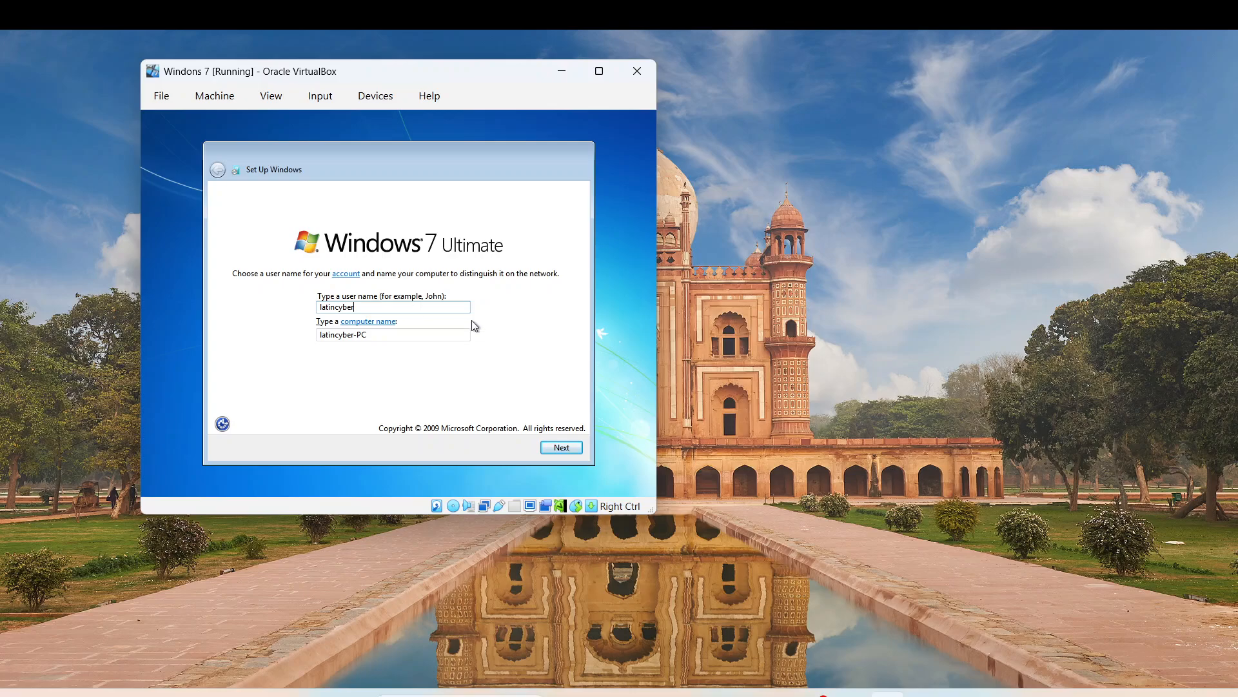
click(562, 447)
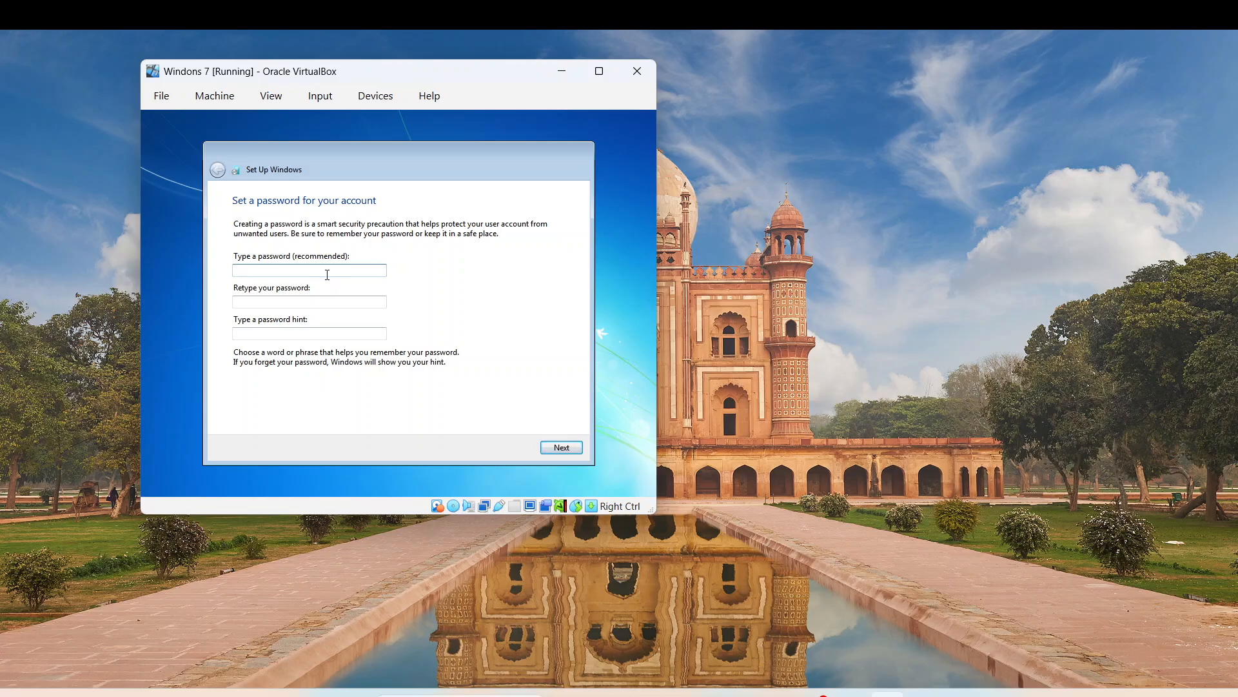
text(12)
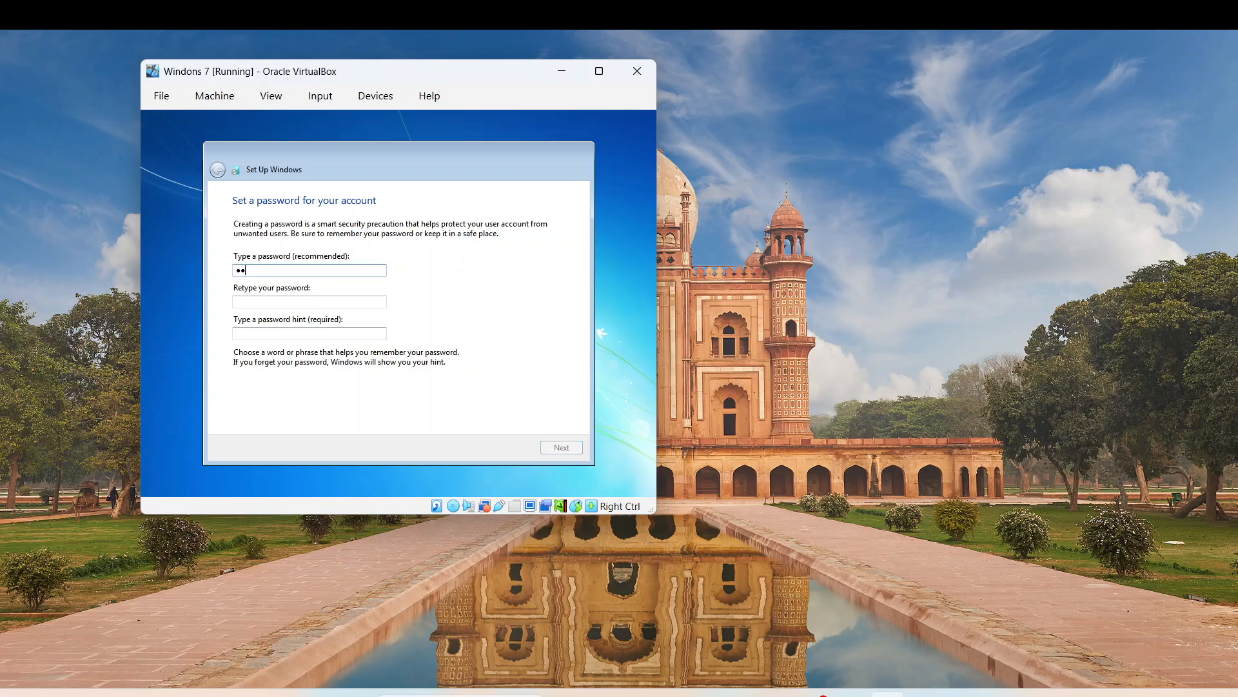
text(34)
key(Tab)
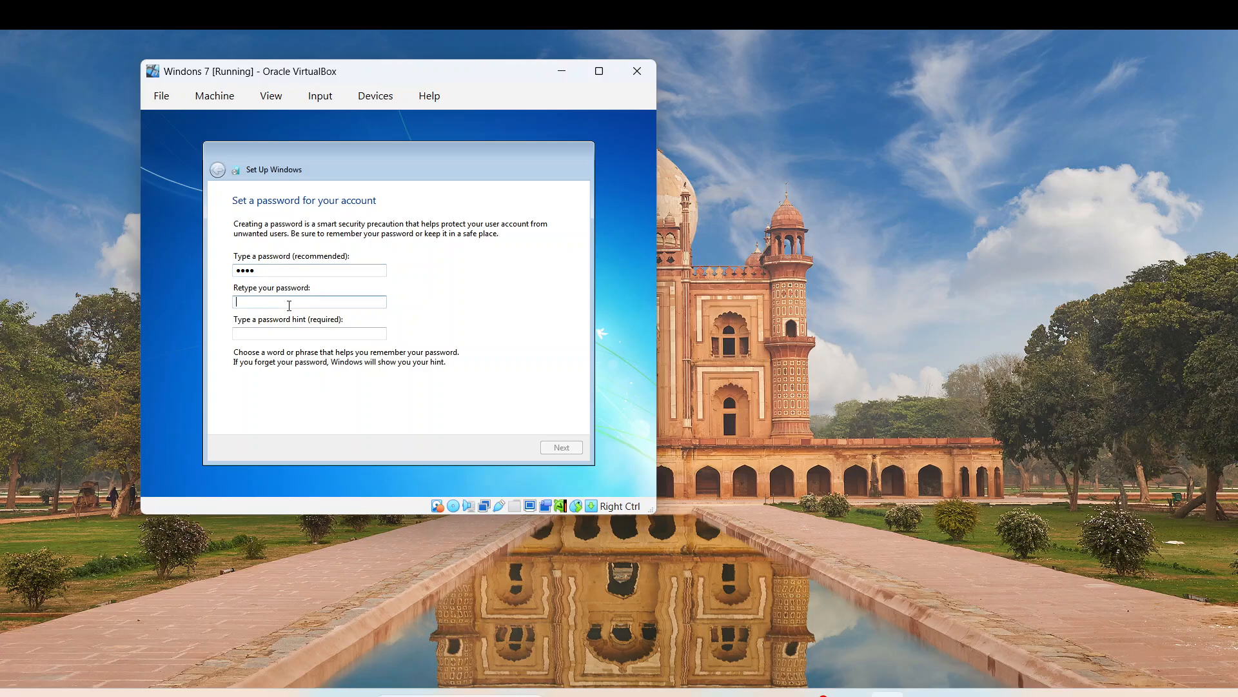
text(1234)
- Add a password hint, correcting a mistyped entry, and confirm the account details
click(277, 333)
text(11)
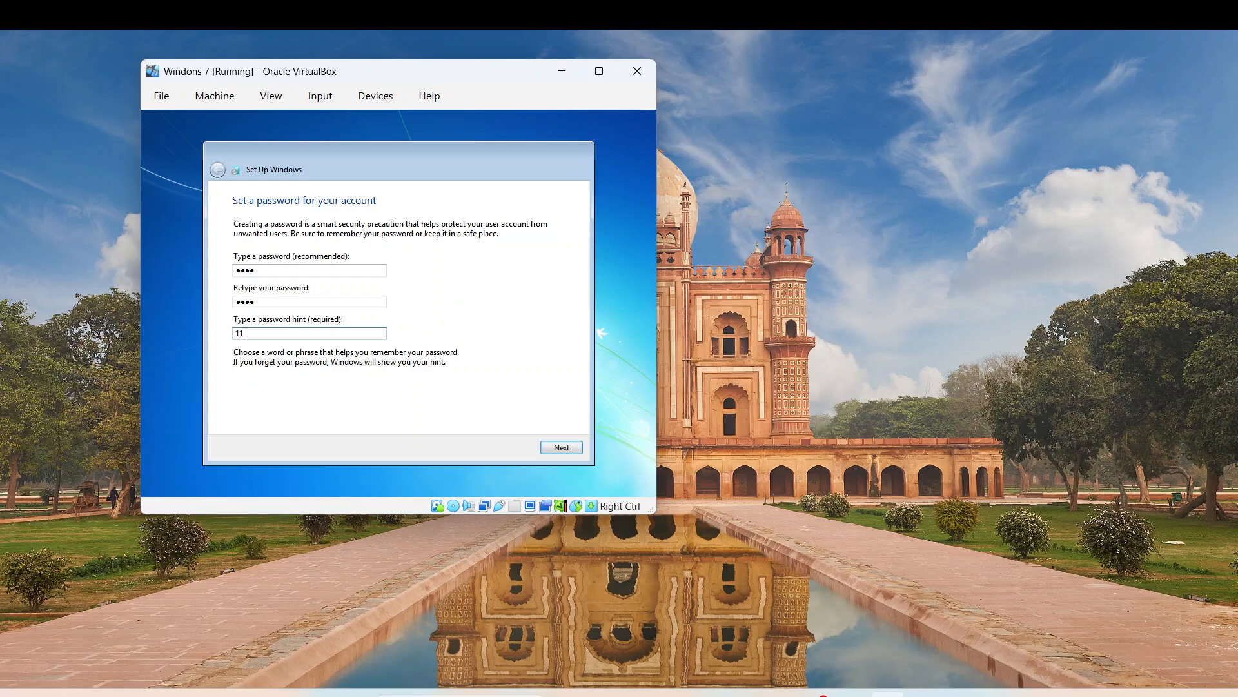
key(BackSpace)
key(BackSpace)
text(latincyber)
click(553, 448)
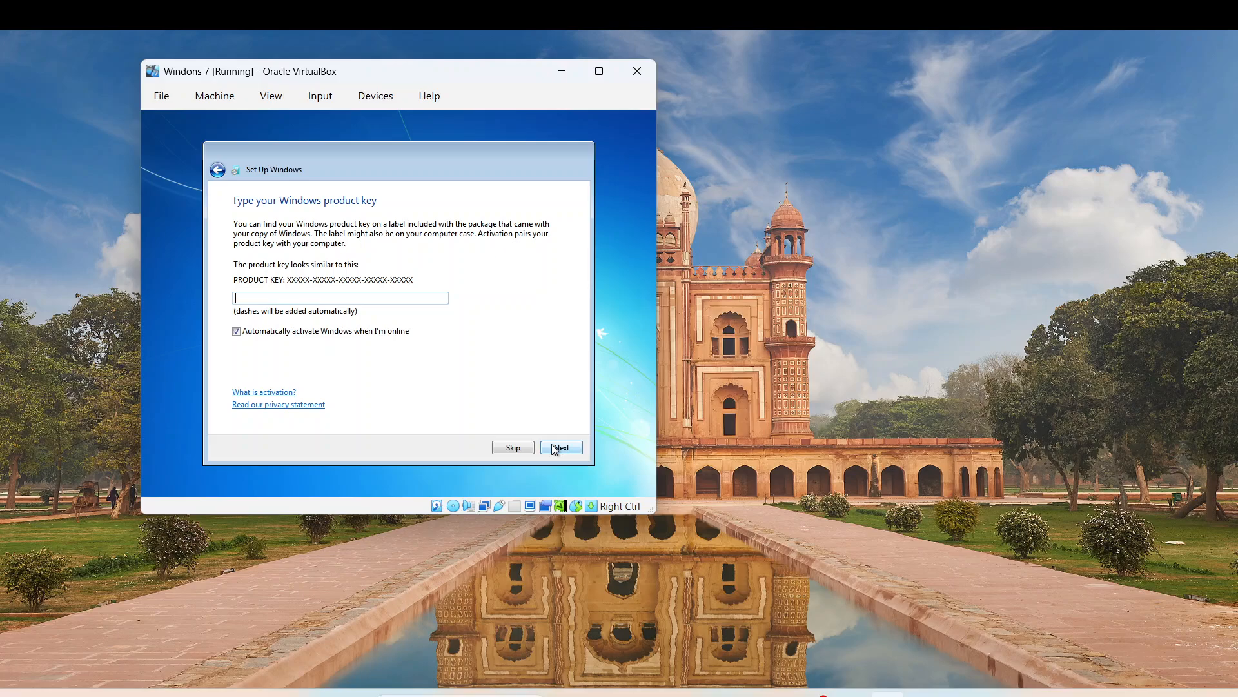
- Skip the product key, use recommended settings, accept the time and date, and choose Home network
click(514, 448)
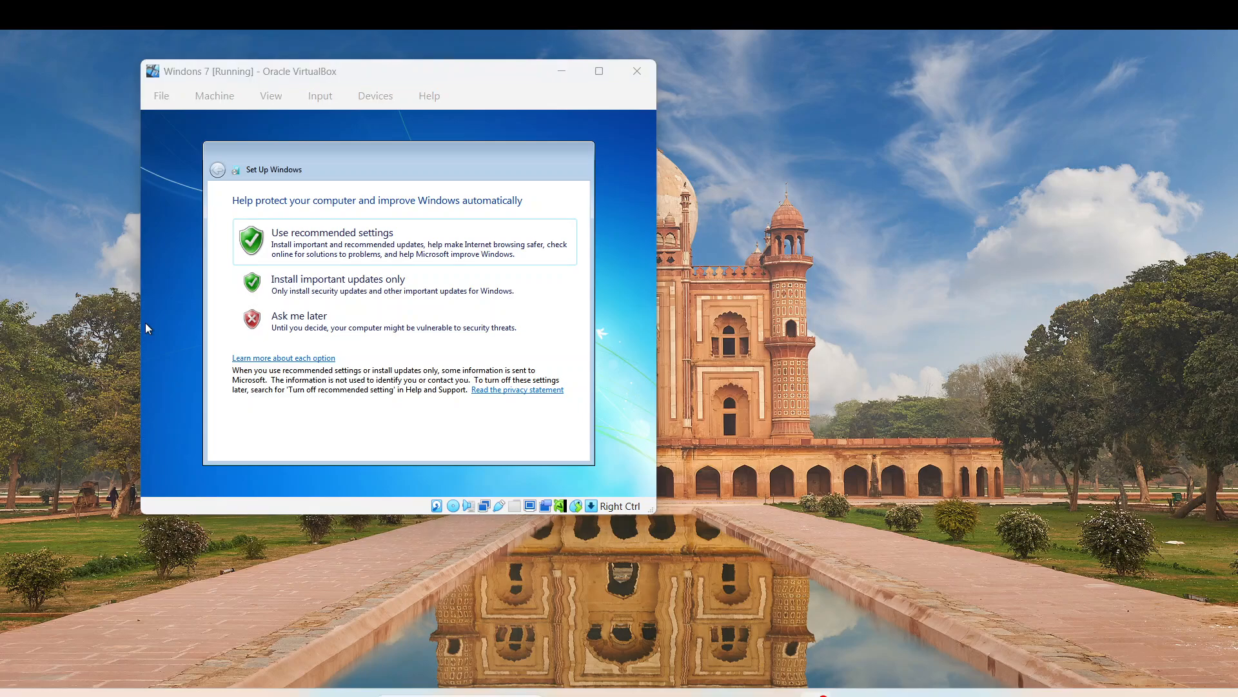
click(334, 234)
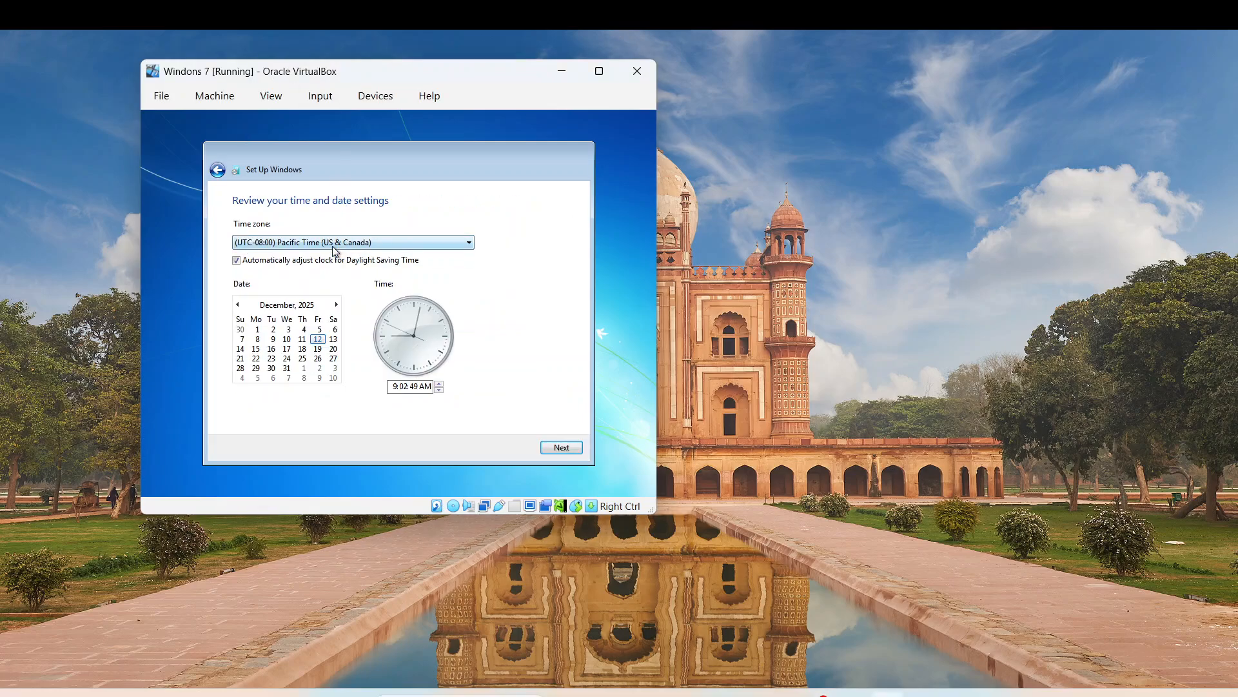
click(561, 450)
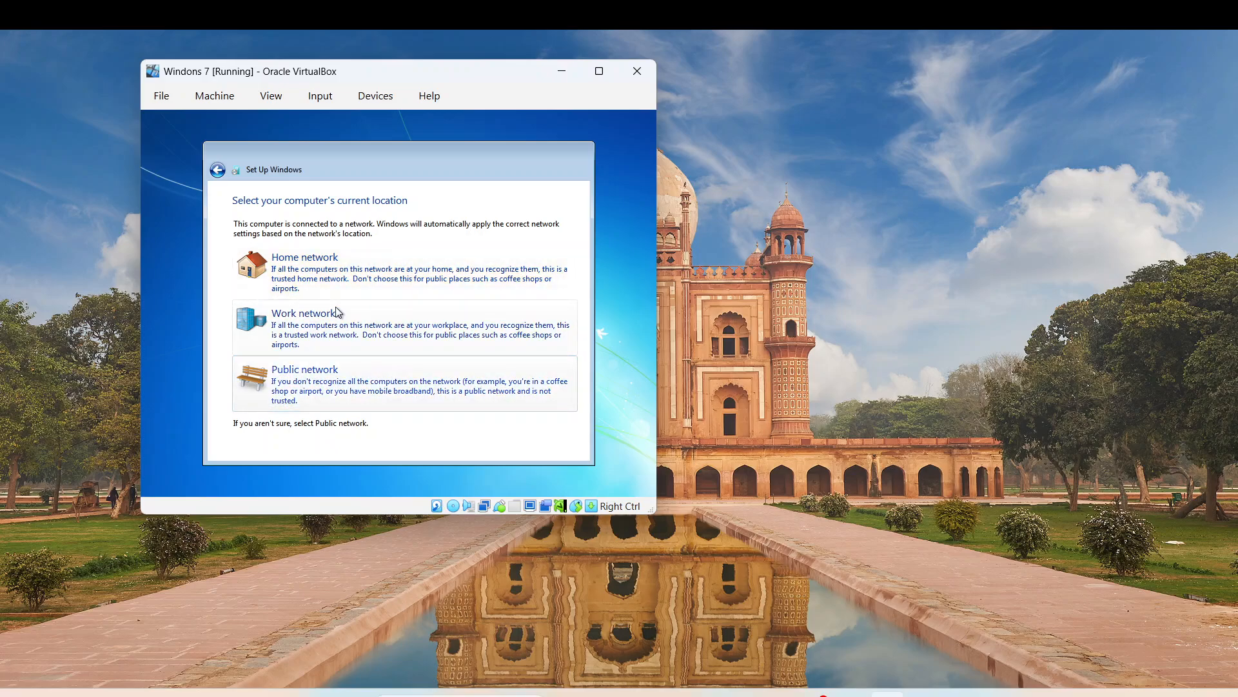
click(321, 277)
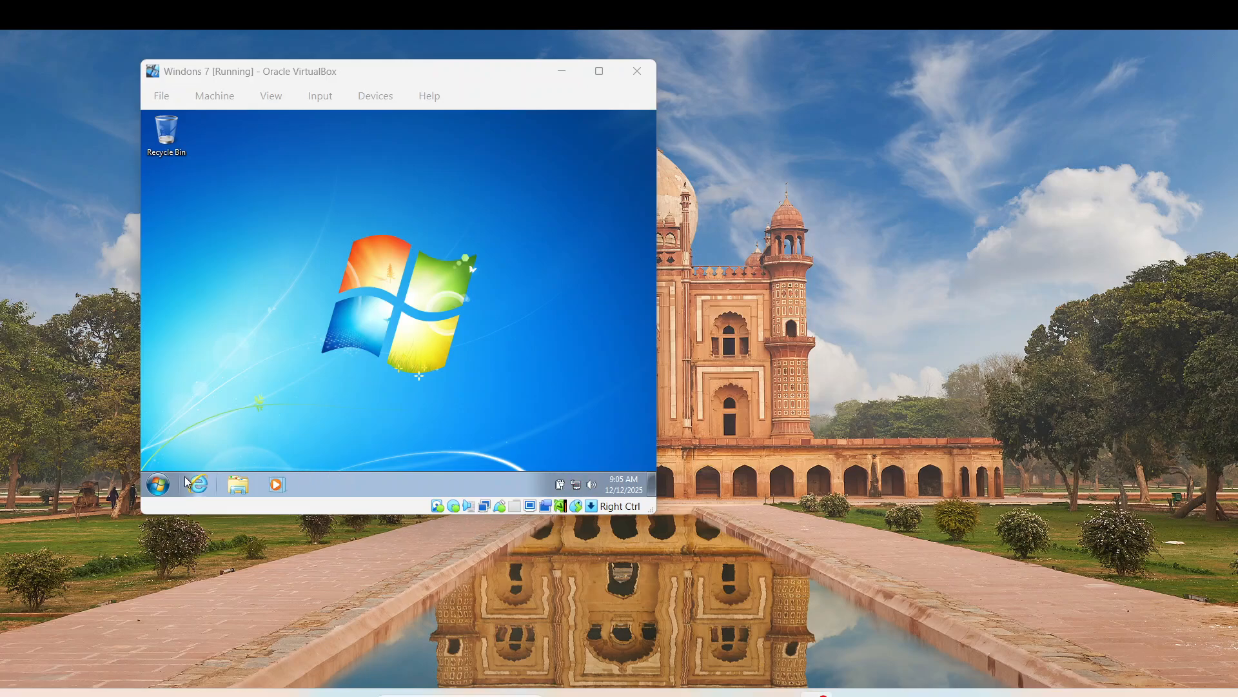
- Launch Command Prompt by searching cmd from Start and run ipconfig, showing IPv4 192.168.1.234
click(161, 480)
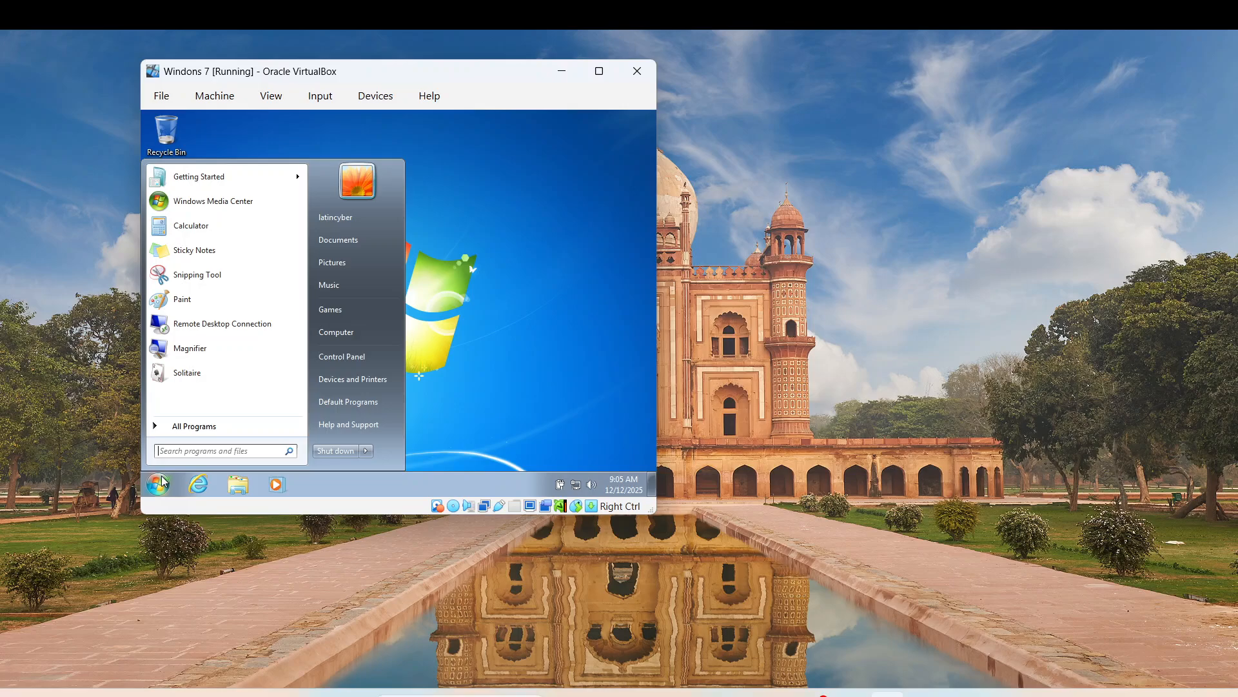
click(215, 456)
text(cmd)
key(Return)
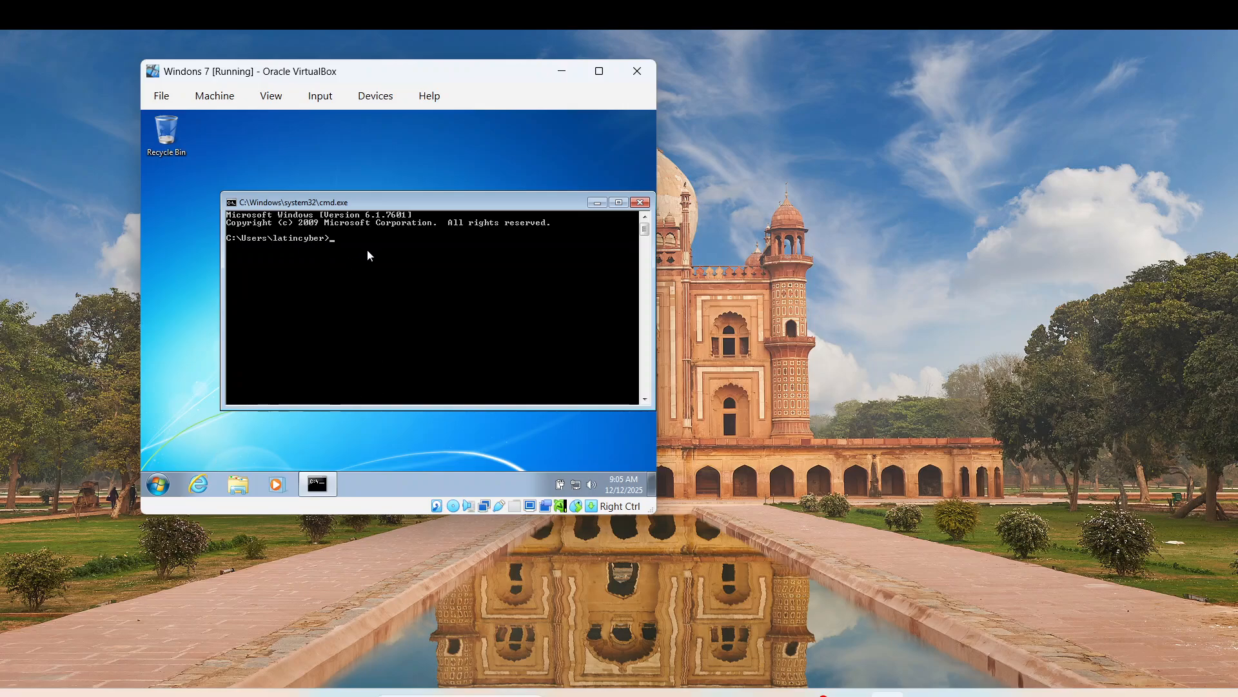
text(ipconfig)
key(Return)
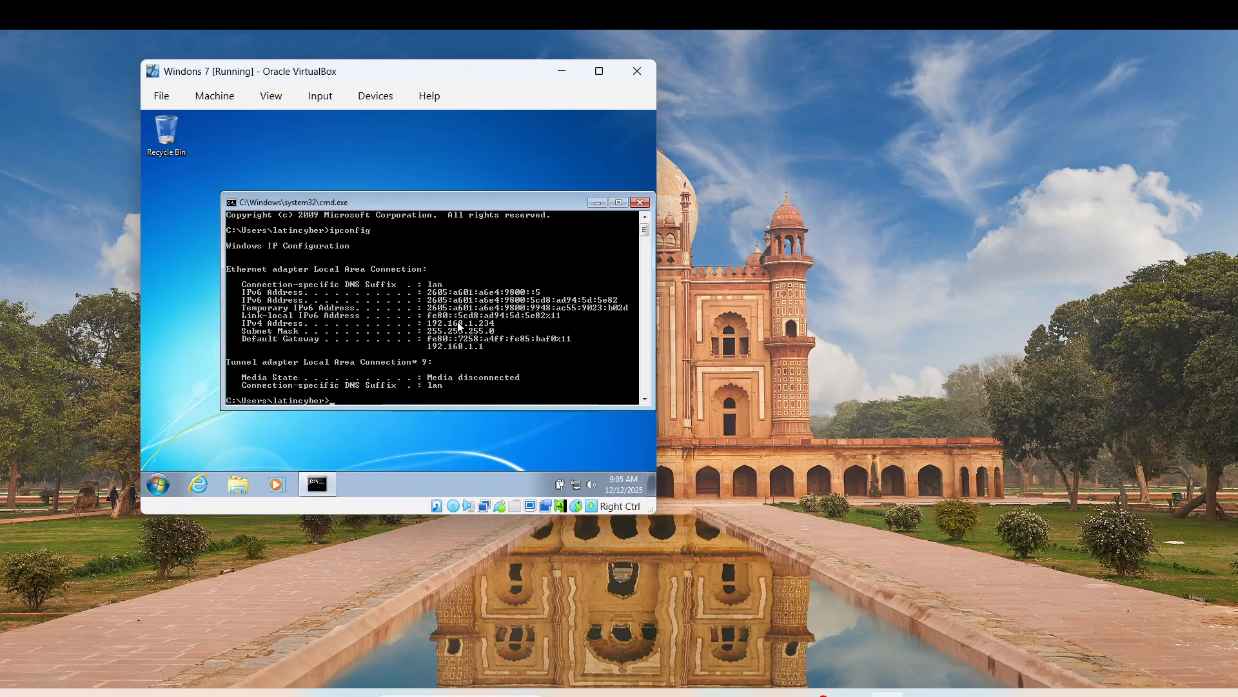